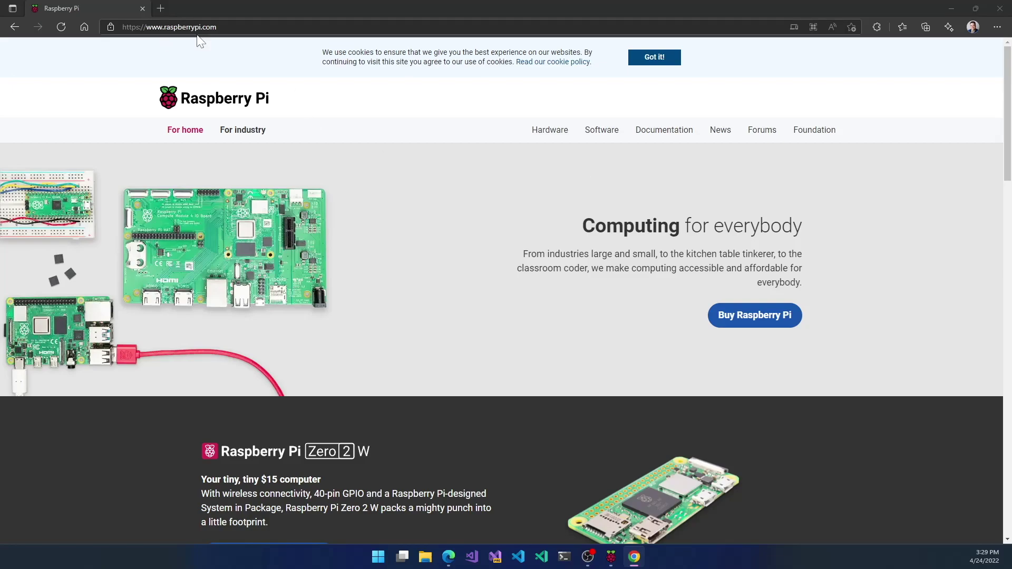
# Step: Browse the Raspberry Pi Software page to the Imager install section, then minimize Edge to reveal Imager
pyautogui.click(601, 130)
pyautogui.scroll(-4, 438, 349)
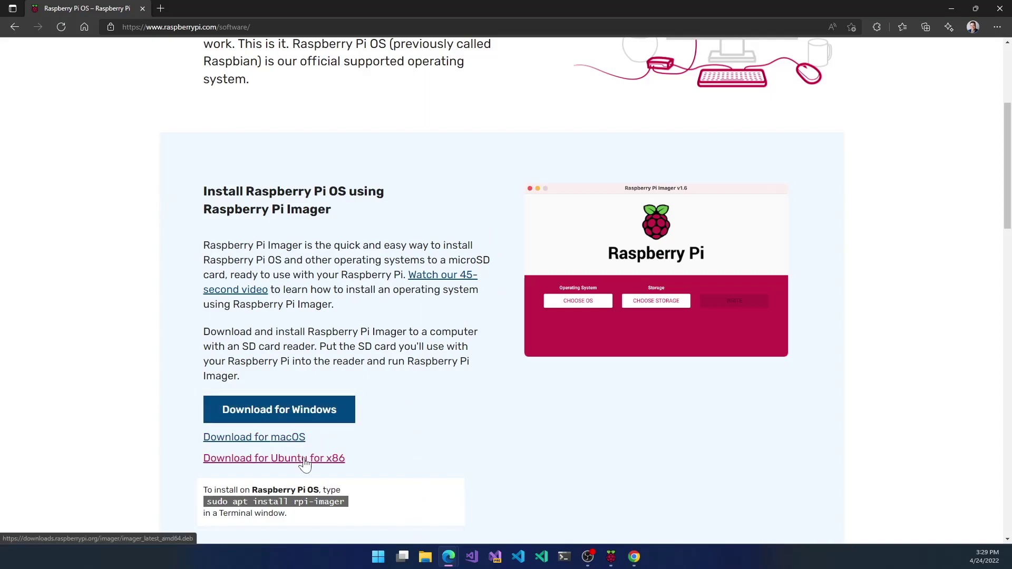
pyautogui.scroll(-1, 395, 461)
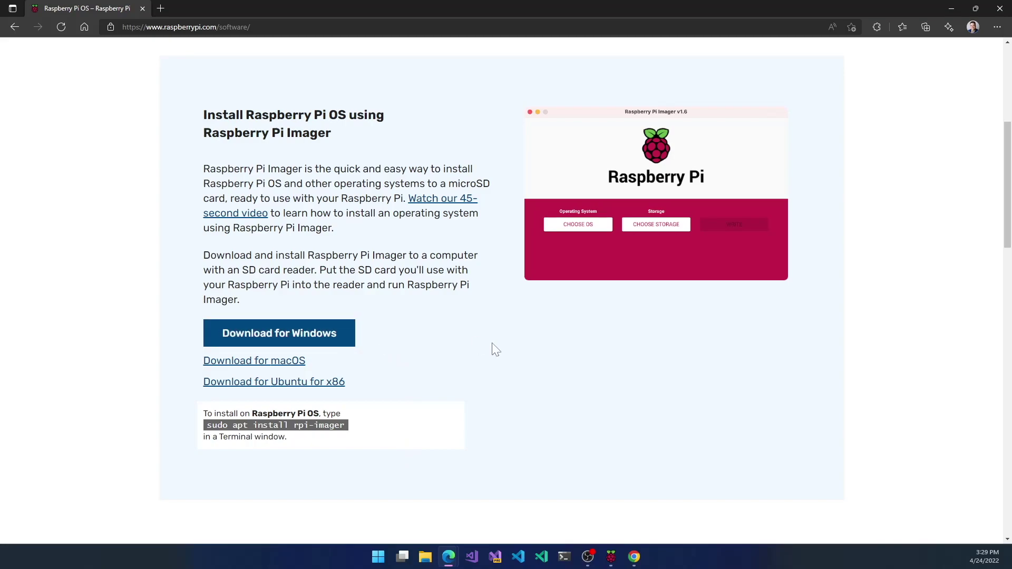
pyautogui.scroll(1, 495, 349)
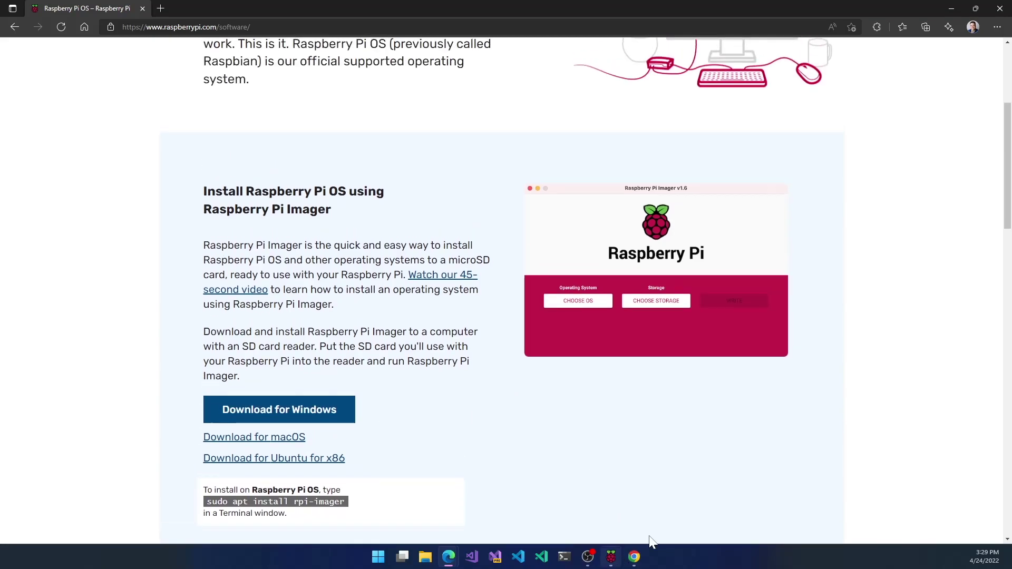
pyautogui.click(953, 8)
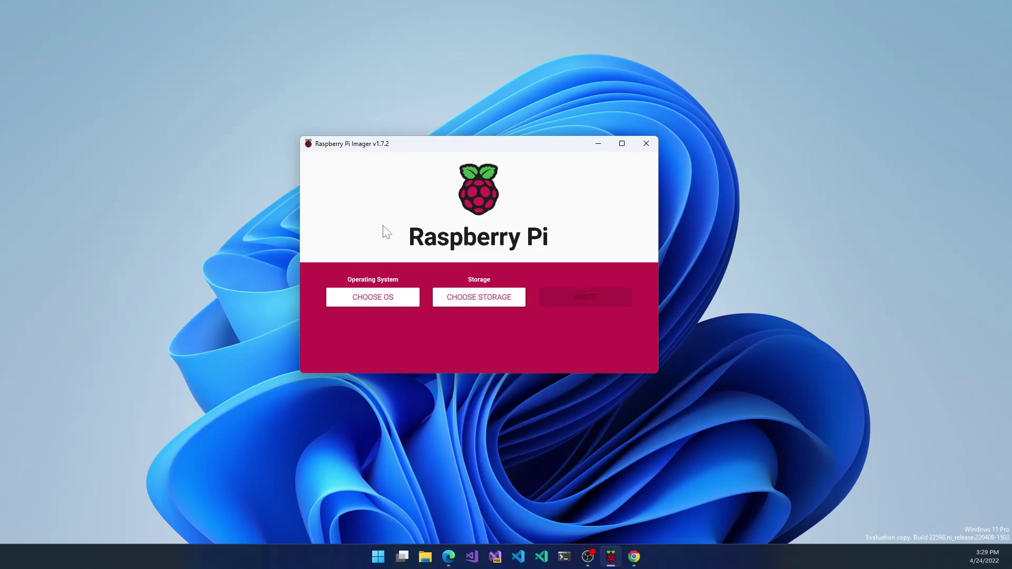
# Step: Open Raspberry Pi Imager's operating system list, which offers Raspberry Pi OS (32-bit)
pyautogui.click(383, 298)
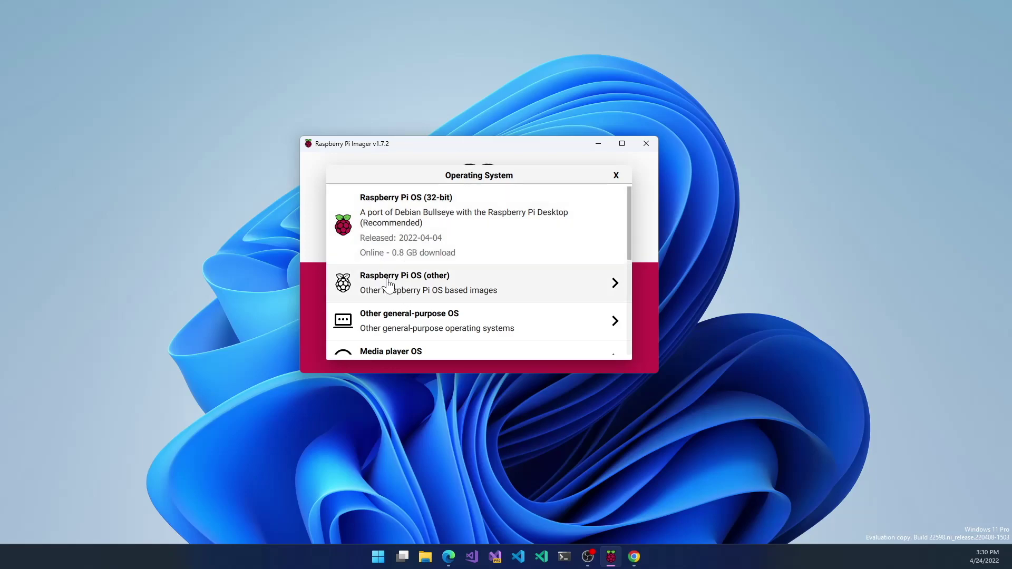
# Step: Browse the 'Raspberry Pi OS (other)' list of Lite, Full, 64-bit and Legacy images
pyautogui.click(438, 294)
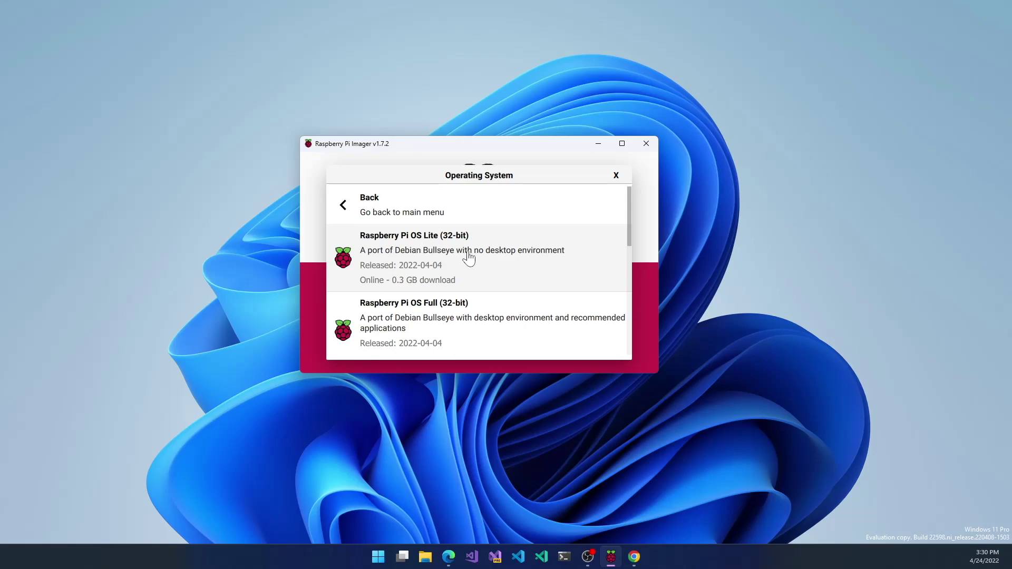
pyautogui.scroll(-1, 462, 255)
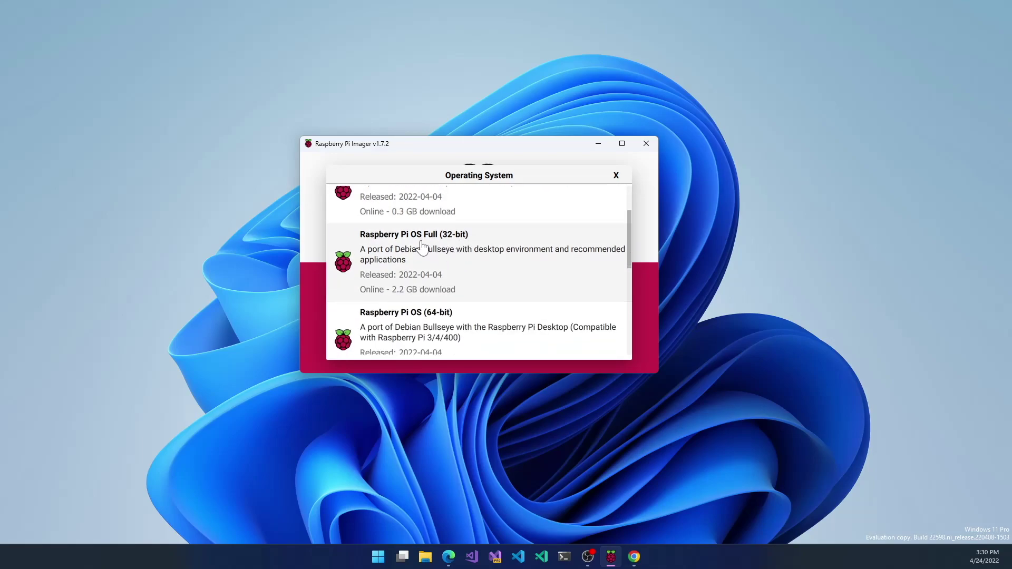
pyautogui.scroll(-1, 452, 250)
pyautogui.scroll(-1, 452, 251)
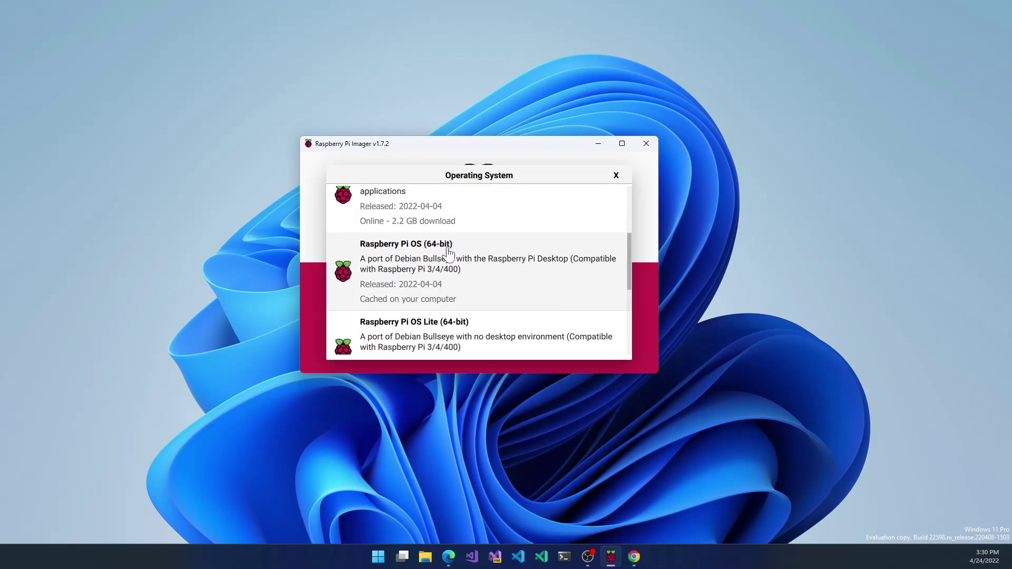
pyautogui.scroll(-1, 442, 262)
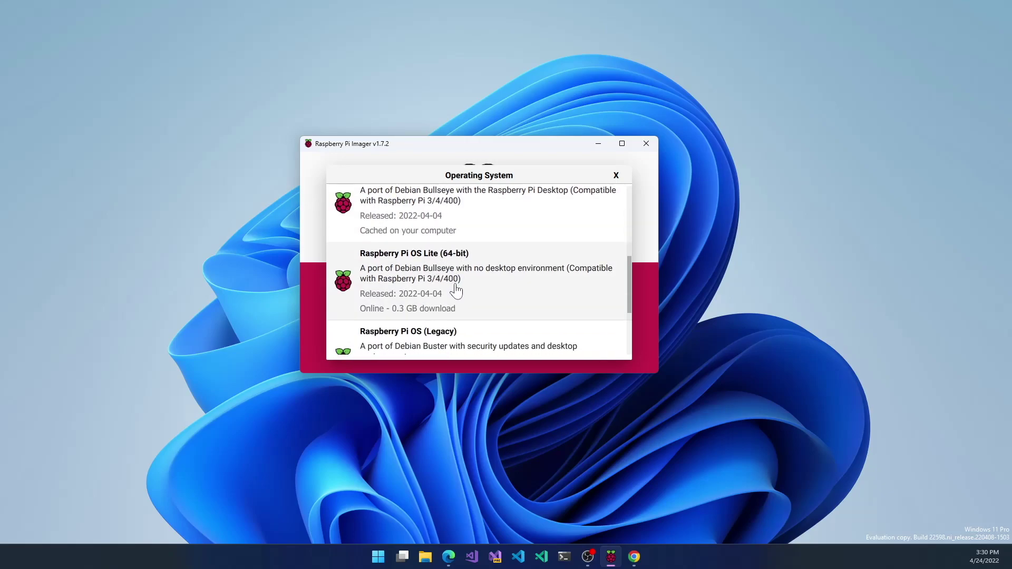
pyautogui.scroll(-1, 453, 285)
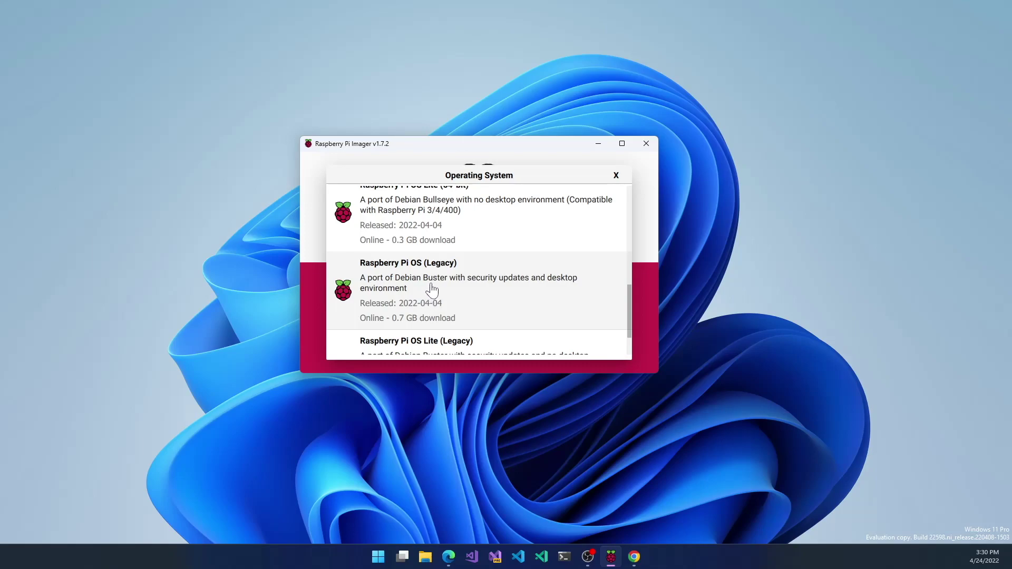
pyautogui.scroll(-1, 430, 287)
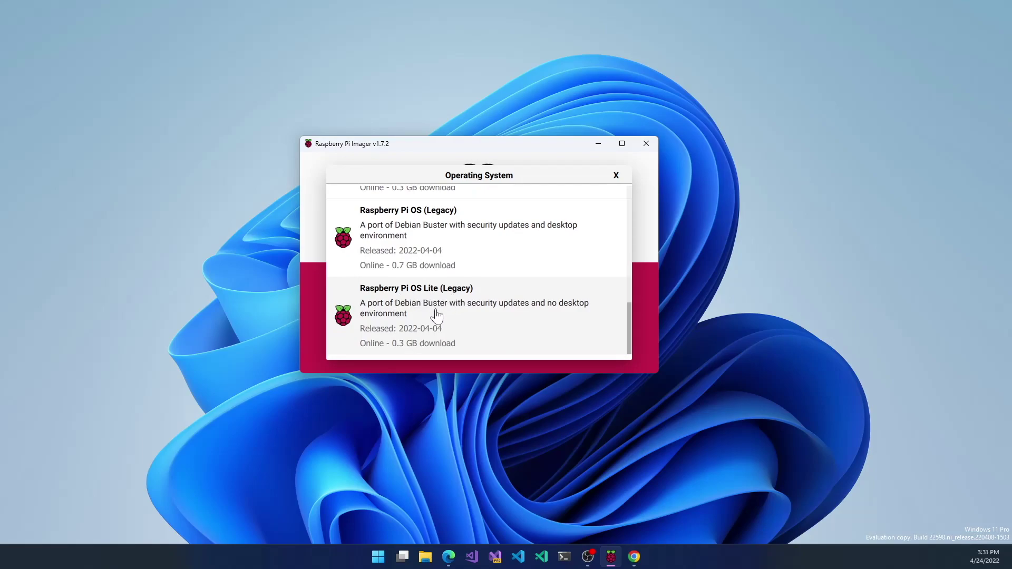
pyautogui.scroll(5, 494, 197)
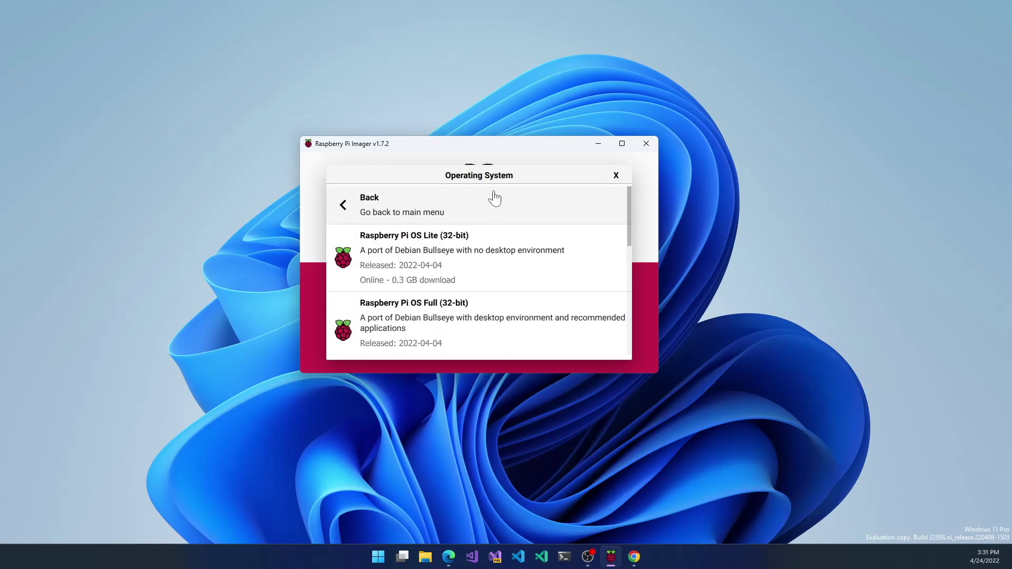
# Step: Go back and browse 'Other general-purpose OS': Ubuntu, Manjaro ARM Linux, Apertis, RISC OS Pi
pyautogui.click(426, 205)
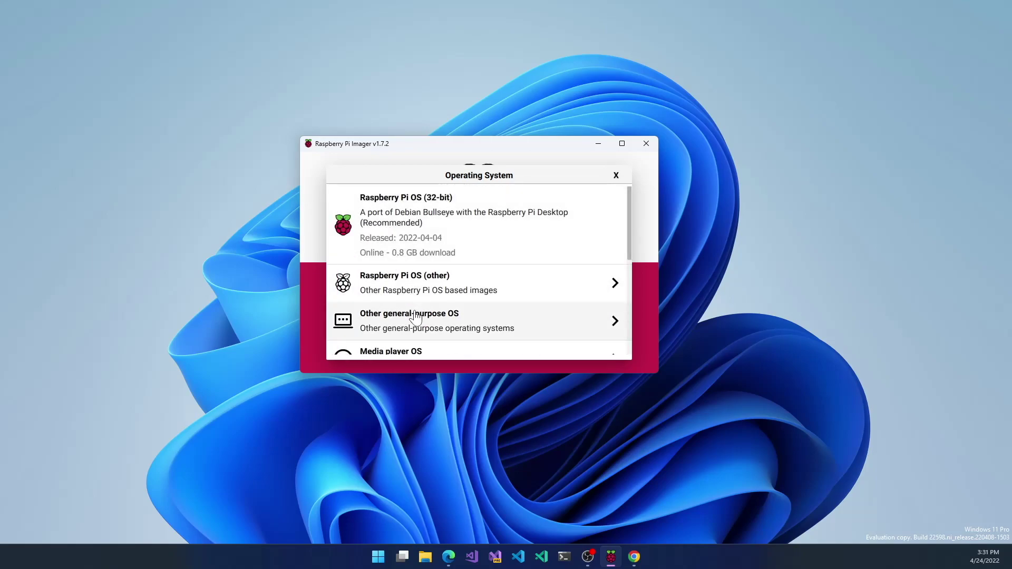
pyautogui.click(419, 330)
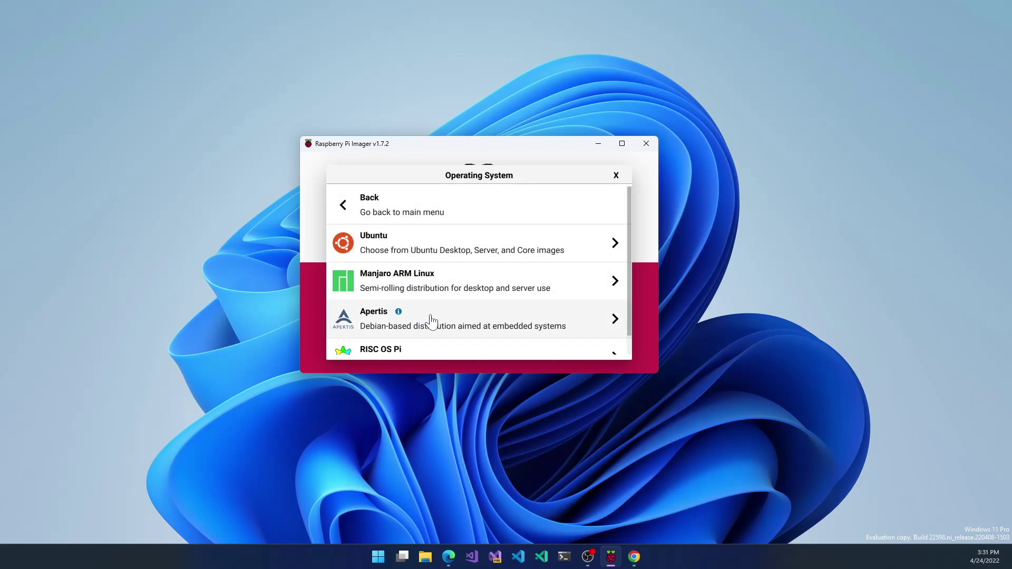
pyautogui.scroll(-1, 430, 321)
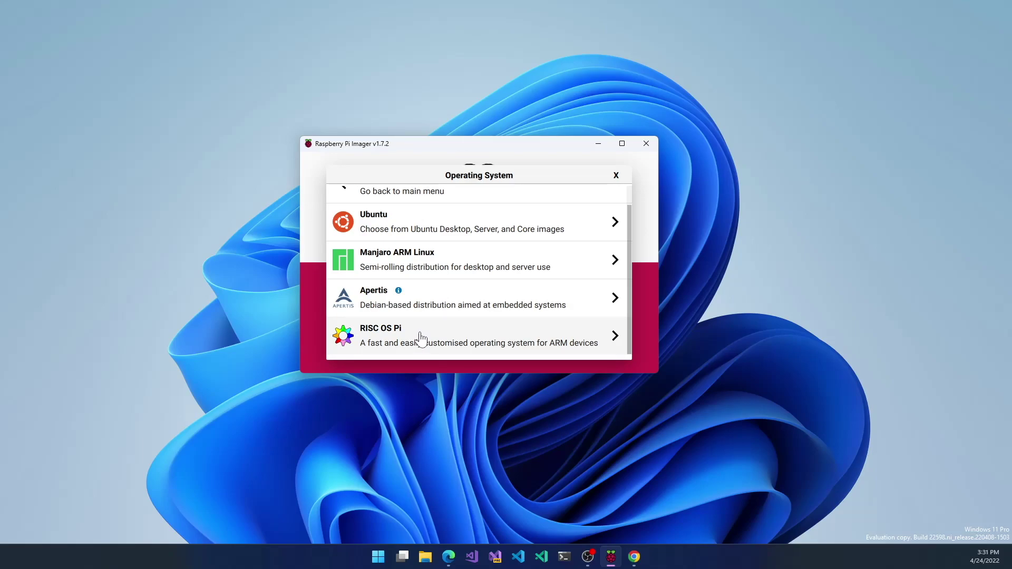
pyautogui.scroll(2, 420, 331)
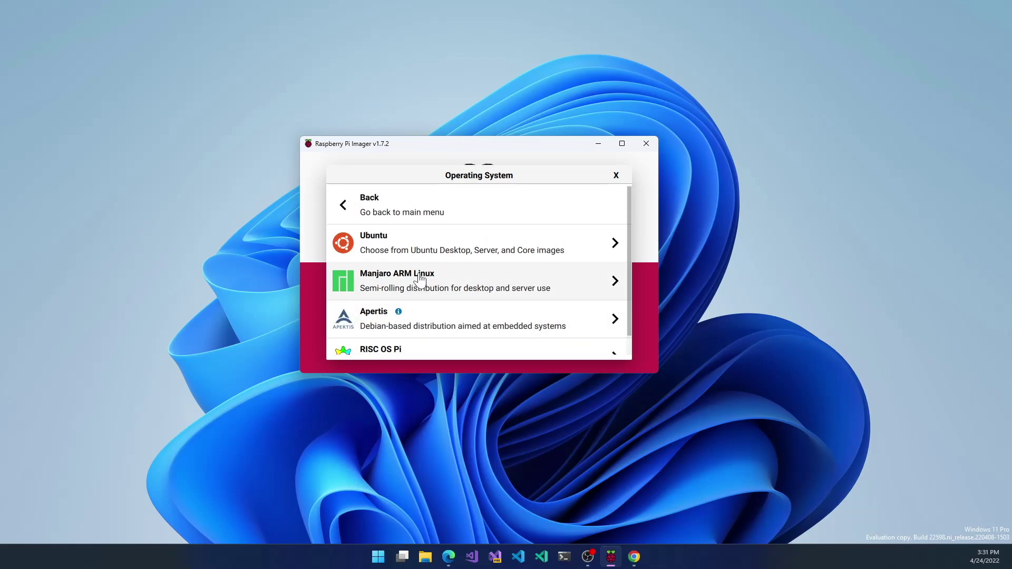
# Step: Scroll the Ubuntu image list to locate Ubuntu Server 20.04.4 LTS (RPi 3/4/400)
pyautogui.click(409, 246)
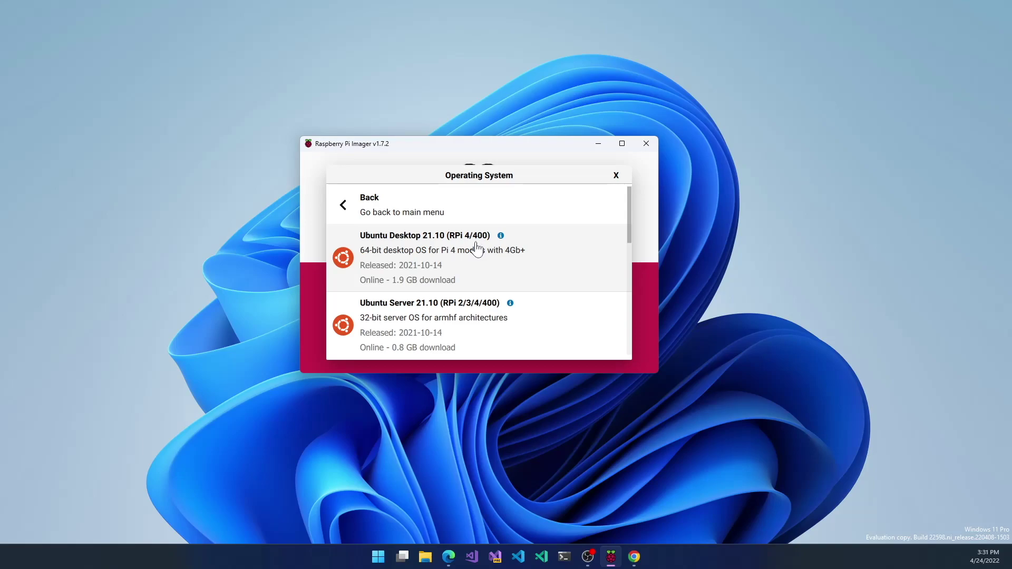
pyautogui.scroll(-1, 476, 249)
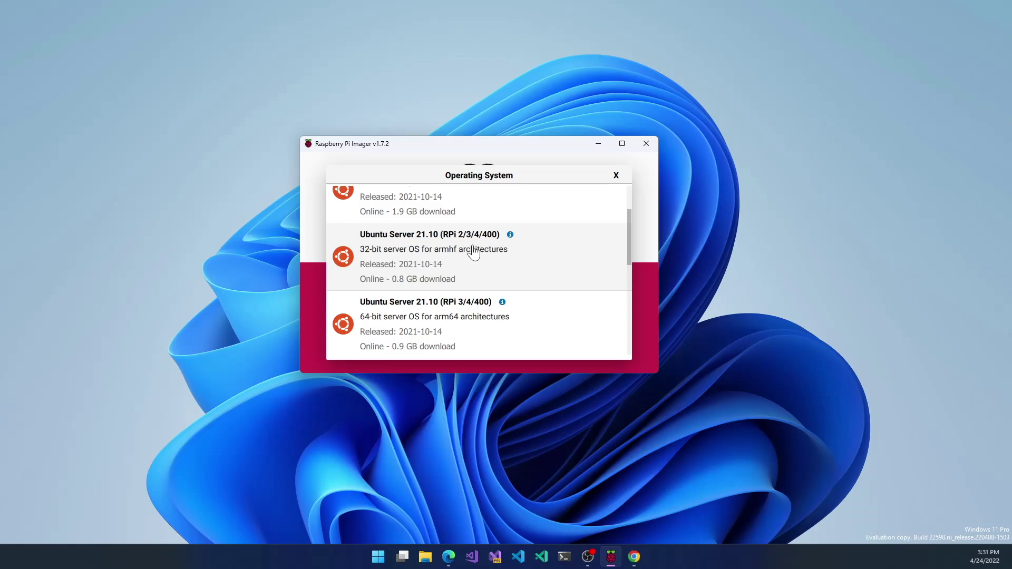
pyautogui.scroll(-1, 472, 251)
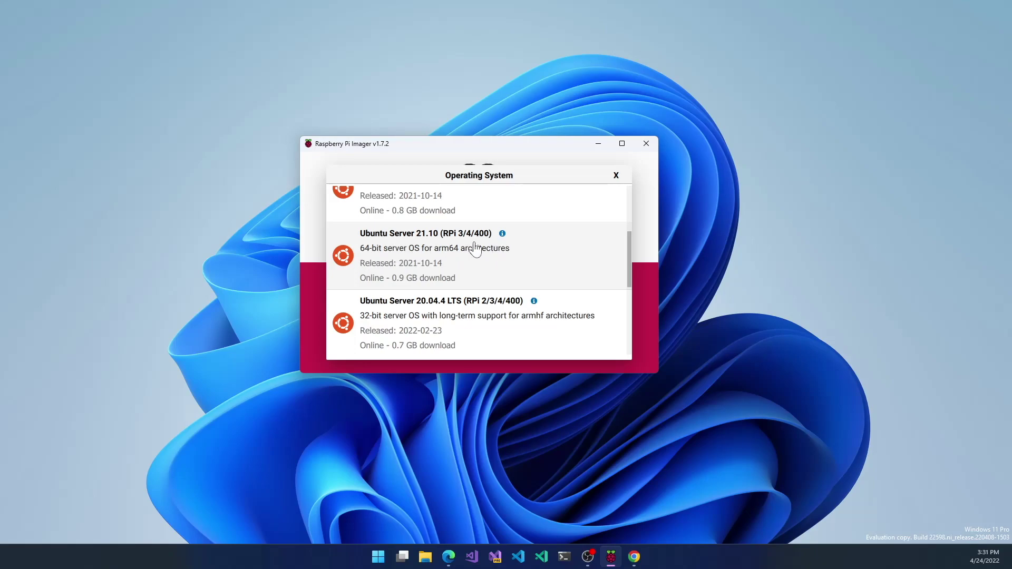
pyautogui.scroll(-1, 481, 261)
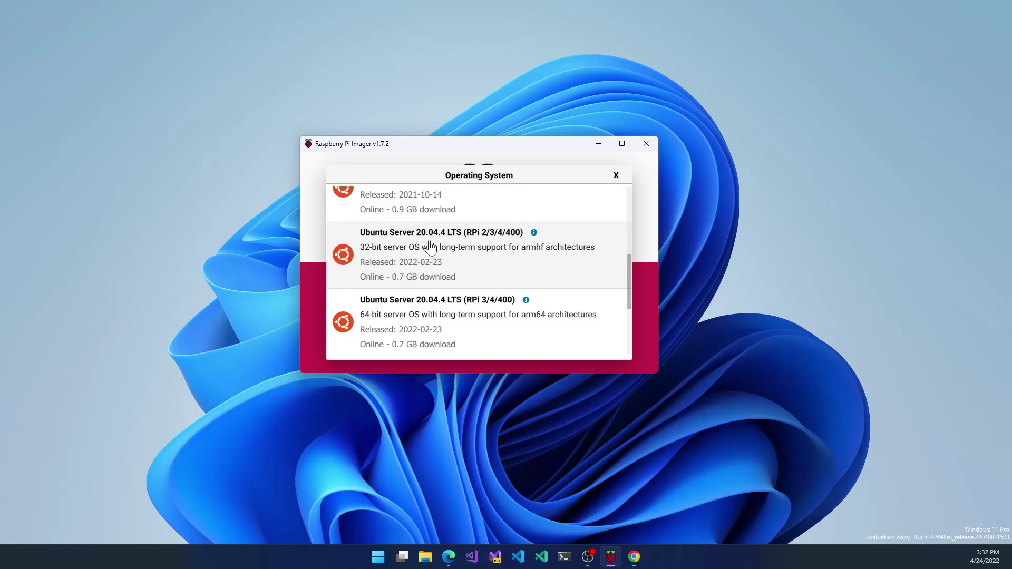
pyautogui.scroll(-1, 431, 310)
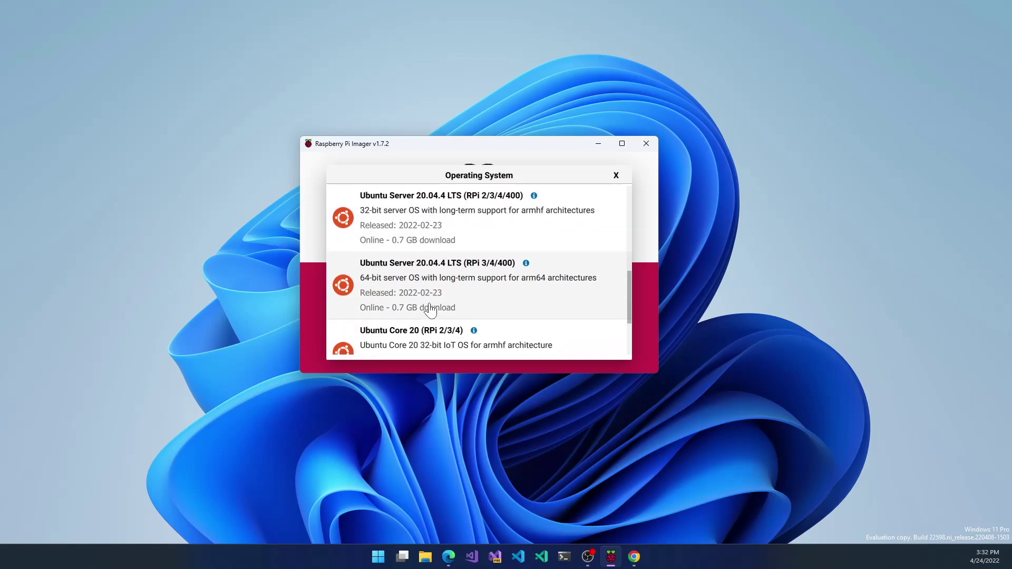
pyautogui.scroll(-1, 430, 295)
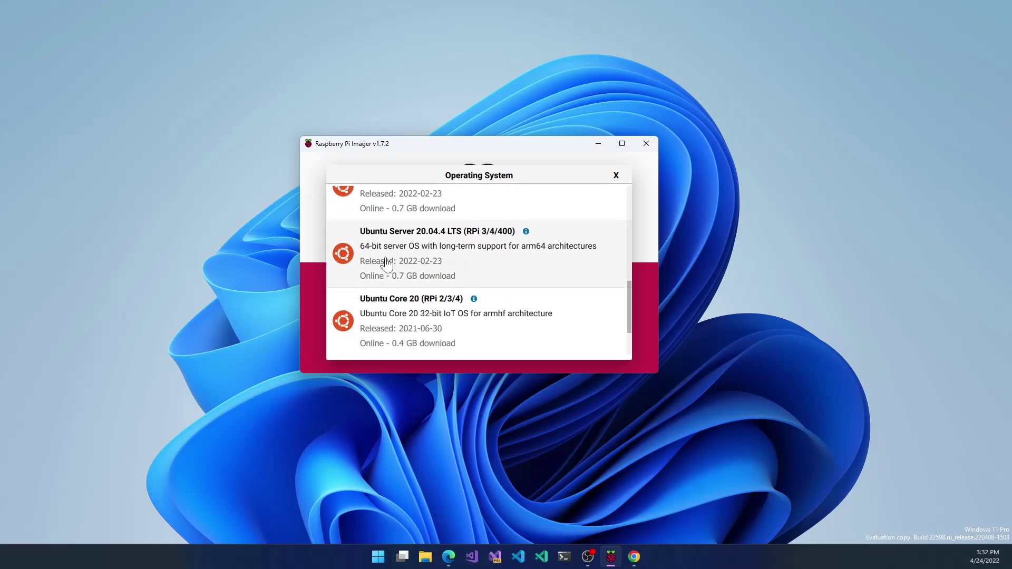
pyautogui.scroll(-2, 385, 262)
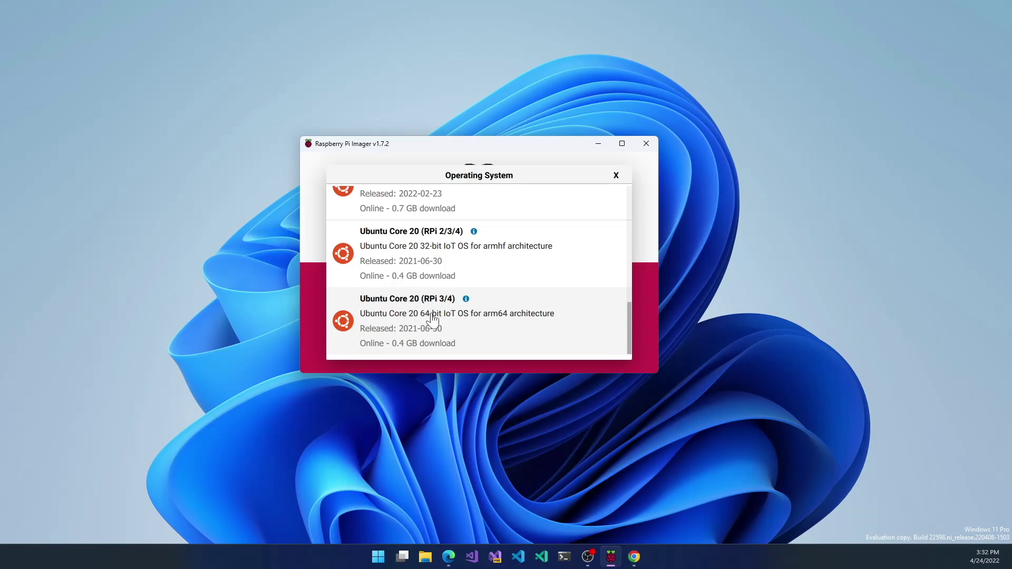
pyautogui.scroll(6, 432, 316)
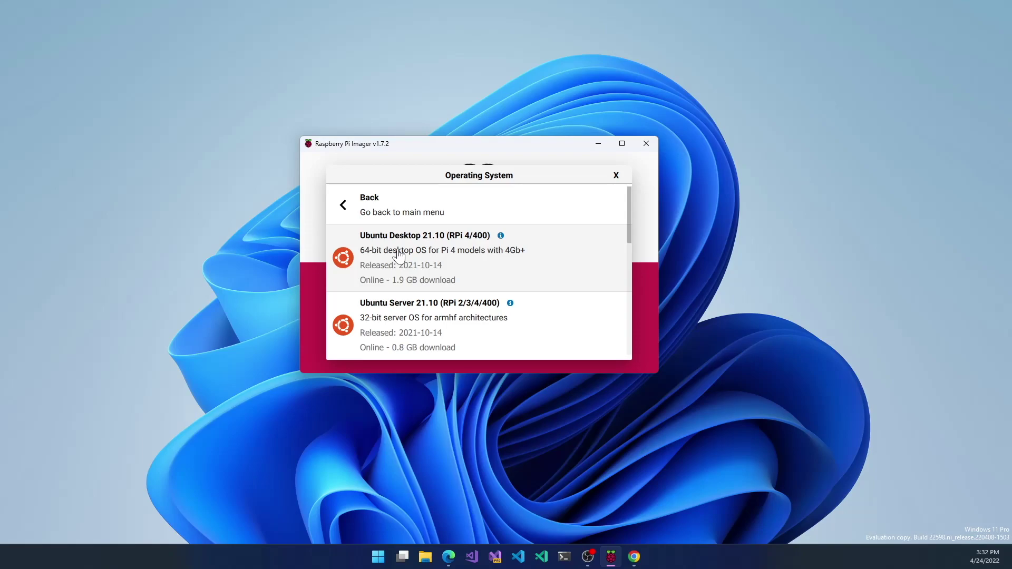
pyautogui.scroll(-1, 443, 257)
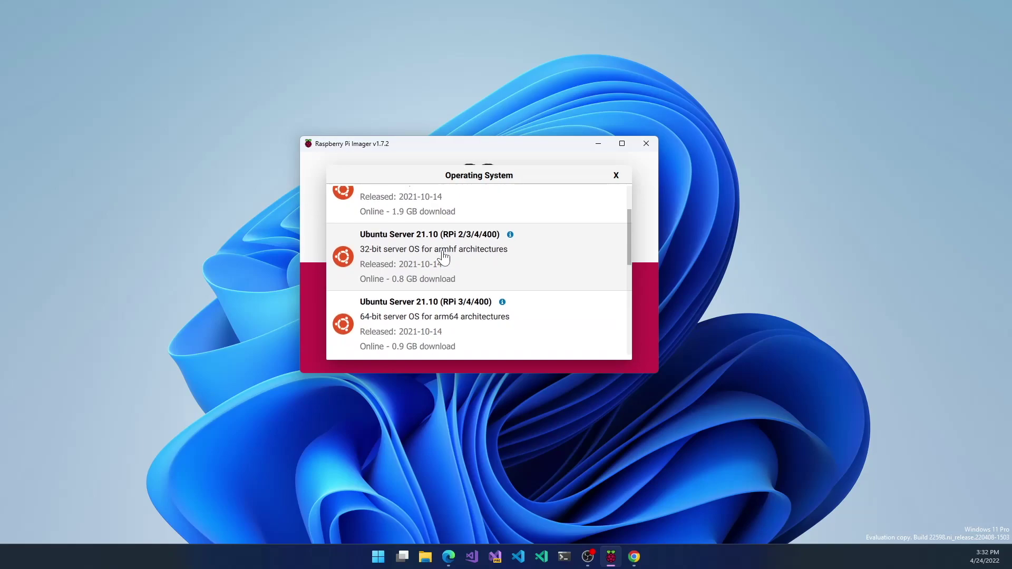
pyautogui.scroll(1, 442, 257)
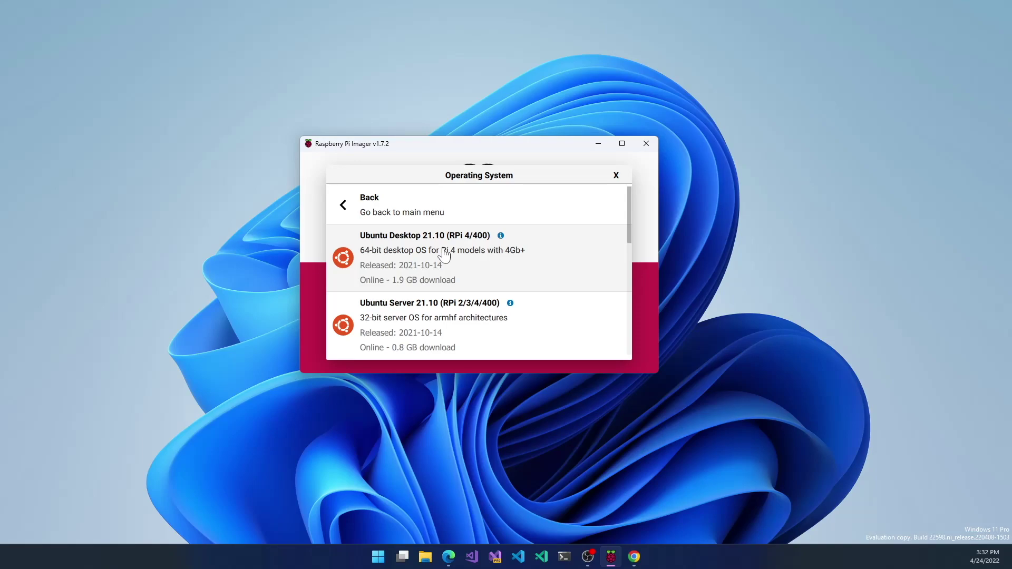
pyautogui.scroll(-3, 444, 255)
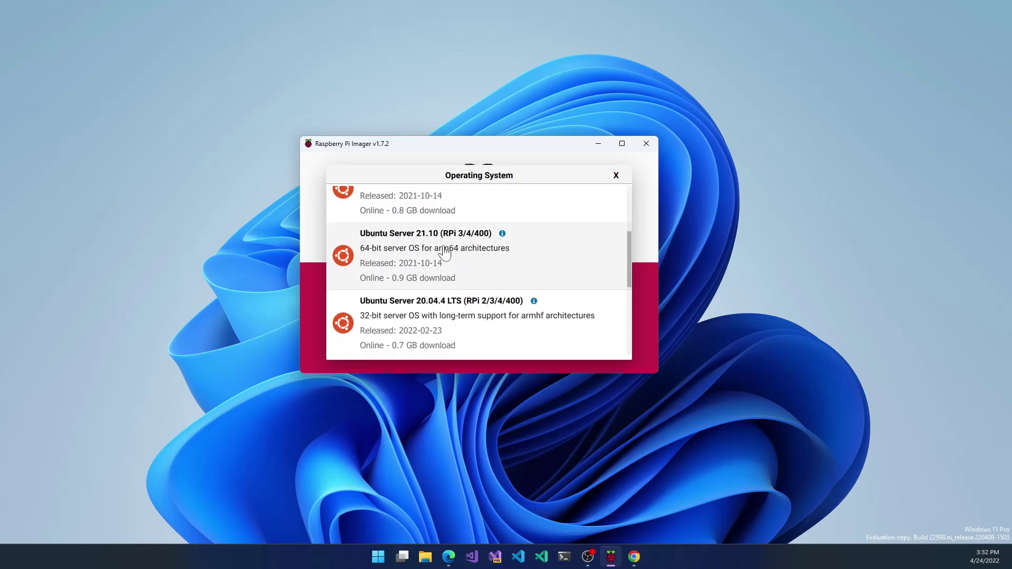
pyautogui.scroll(-1, 444, 253)
pyautogui.scroll(1, 444, 253)
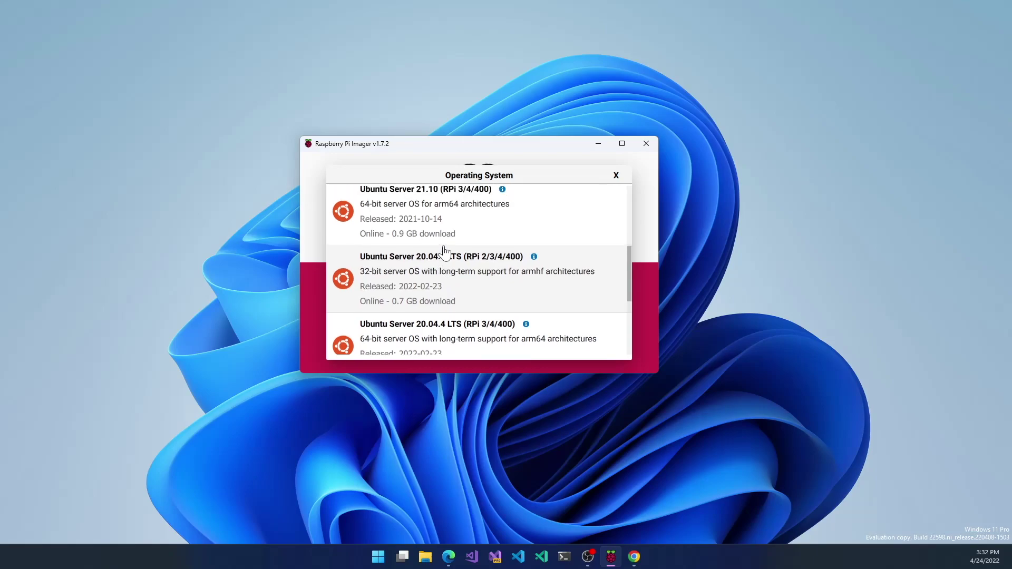
pyautogui.scroll(-1, 444, 253)
pyautogui.scroll(1, 444, 253)
pyautogui.scroll(-1, 428, 285)
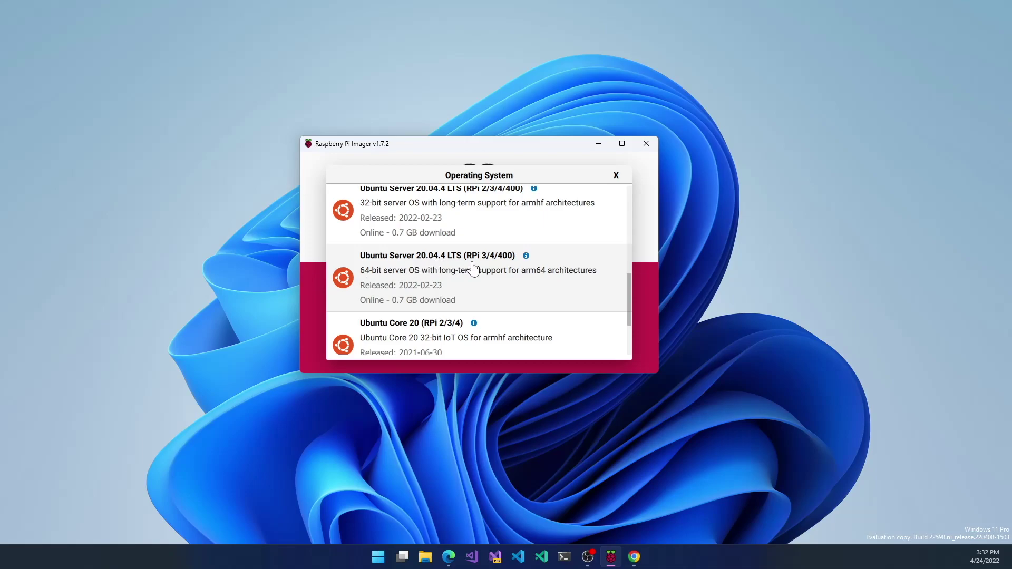
# Step: Choose Ubuntu Server 20.04.4 LTS (RPi 3/4/400) and the 31.9 GB SanDisk SDDR-B531 card as storage
pyautogui.click(453, 279)
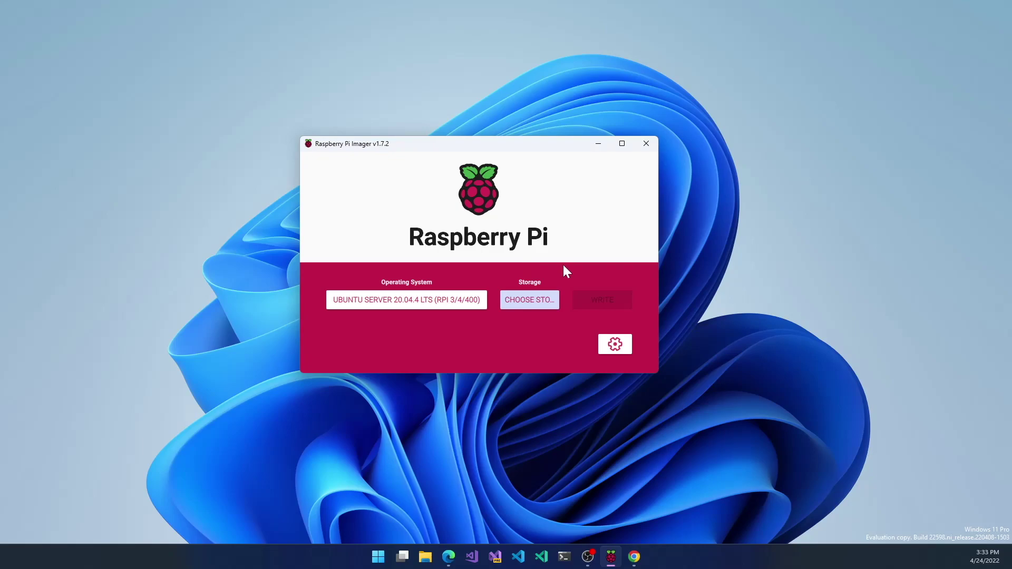
pyautogui.click(535, 298)
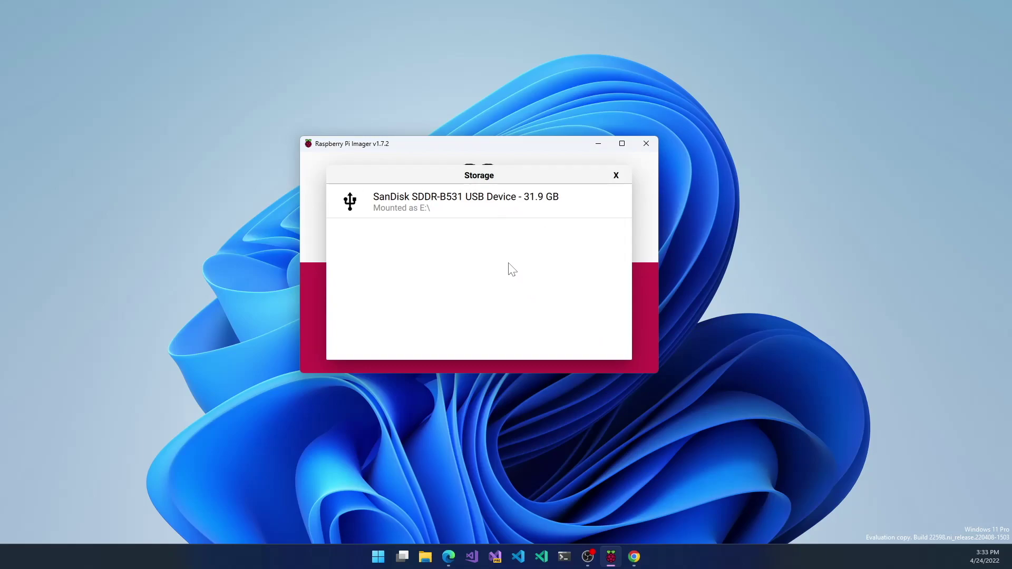
pyautogui.click(499, 212)
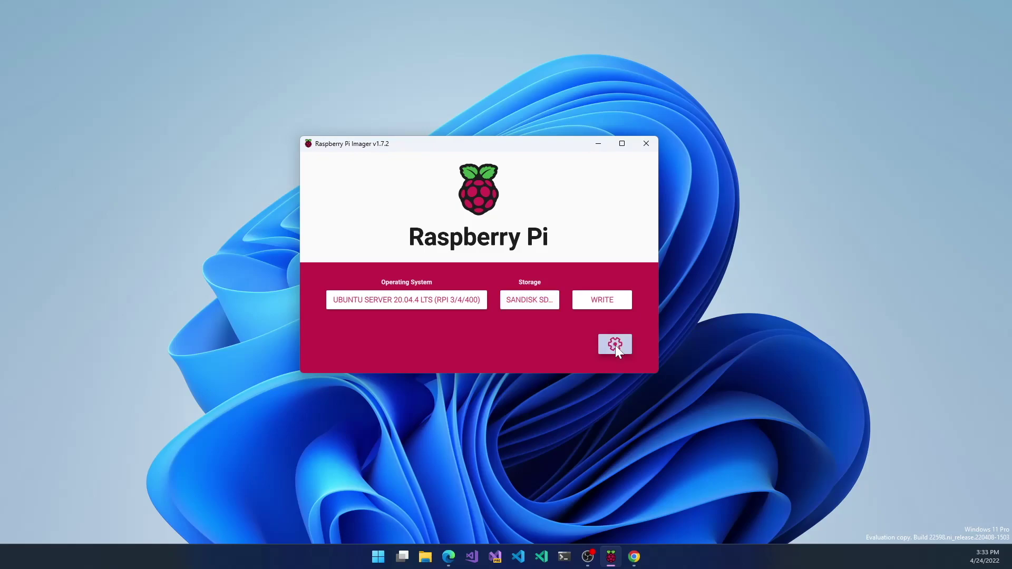
# Step: In Advanced options, enable username and password, replacing 'pi' with a custom username and a password
pyautogui.click(615, 345)
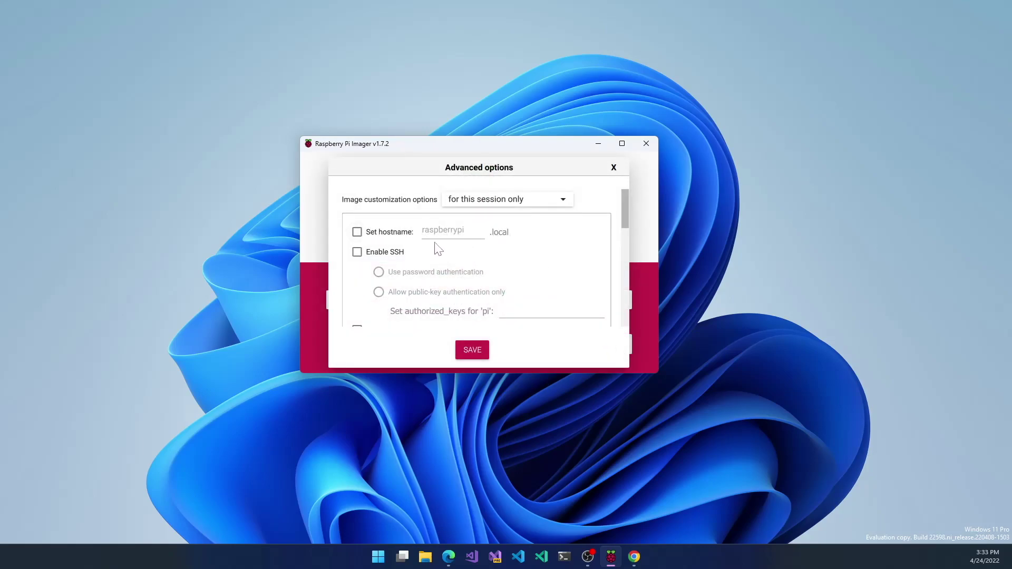
pyautogui.scroll(-3, 443, 266)
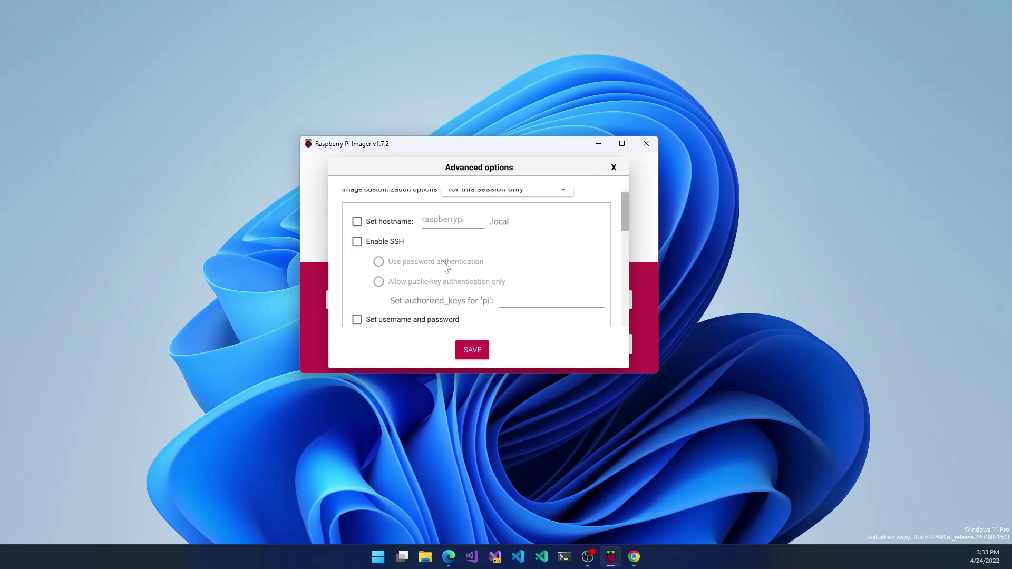
pyautogui.scroll(1, 445, 267)
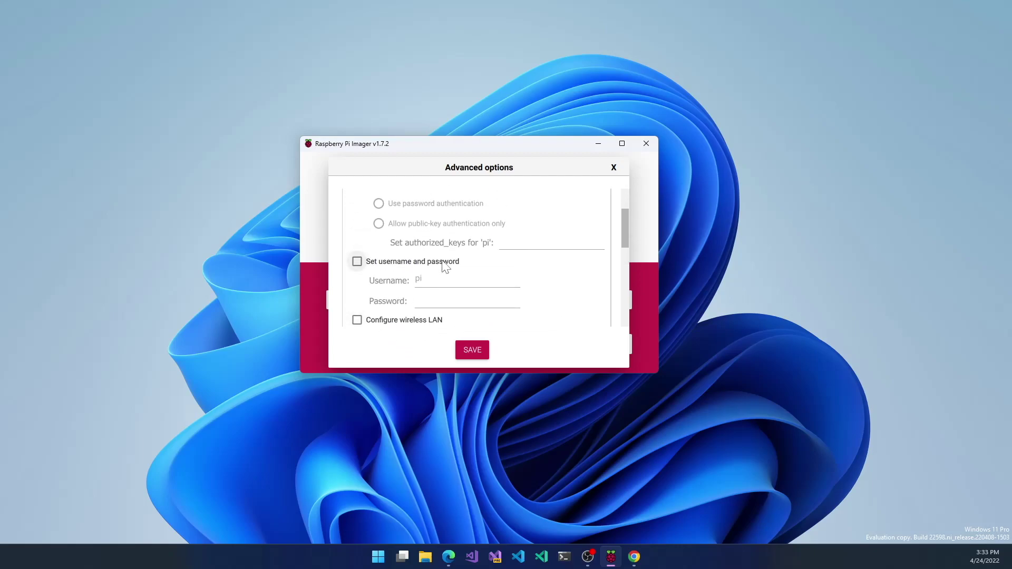
pyautogui.click(443, 266)
pyautogui.press('Tab')
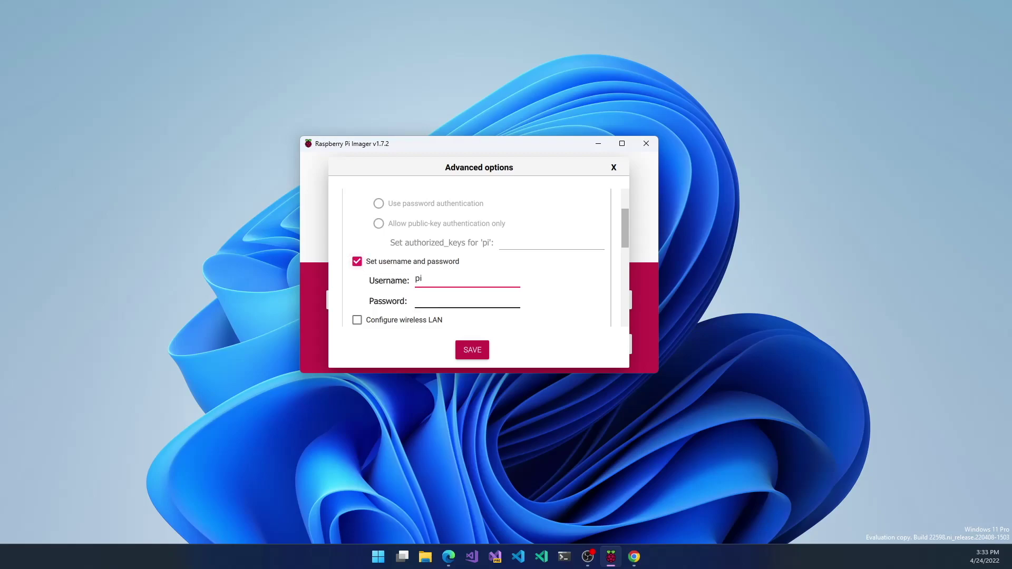
pyautogui.press('Tab')
pyautogui.hotkey('shift', 'Tab')
pyautogui.press('BackSpace')
pyautogui.press('BackSpace')
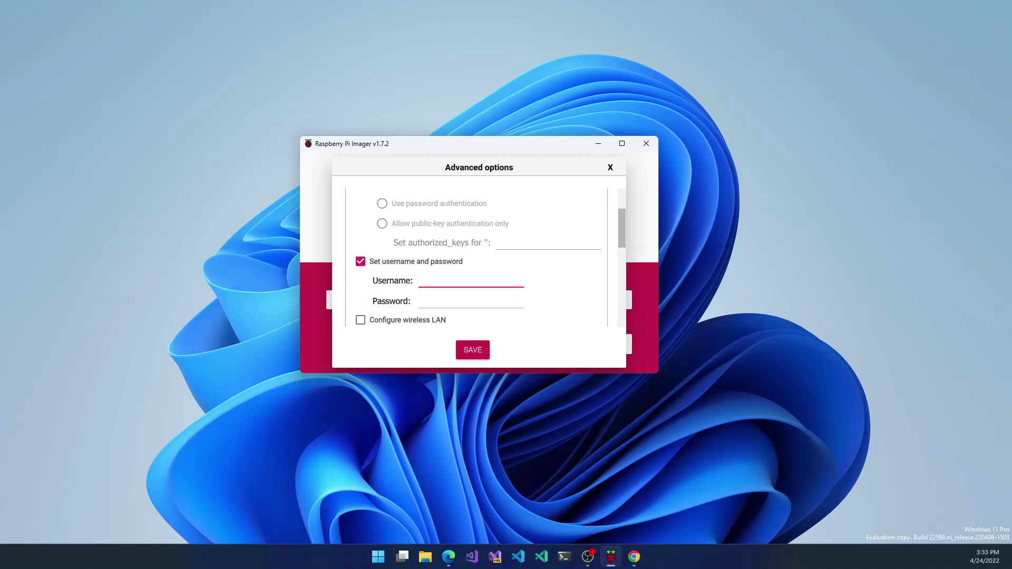
pyautogui.write('todd')
pyautogui.press('Tab')
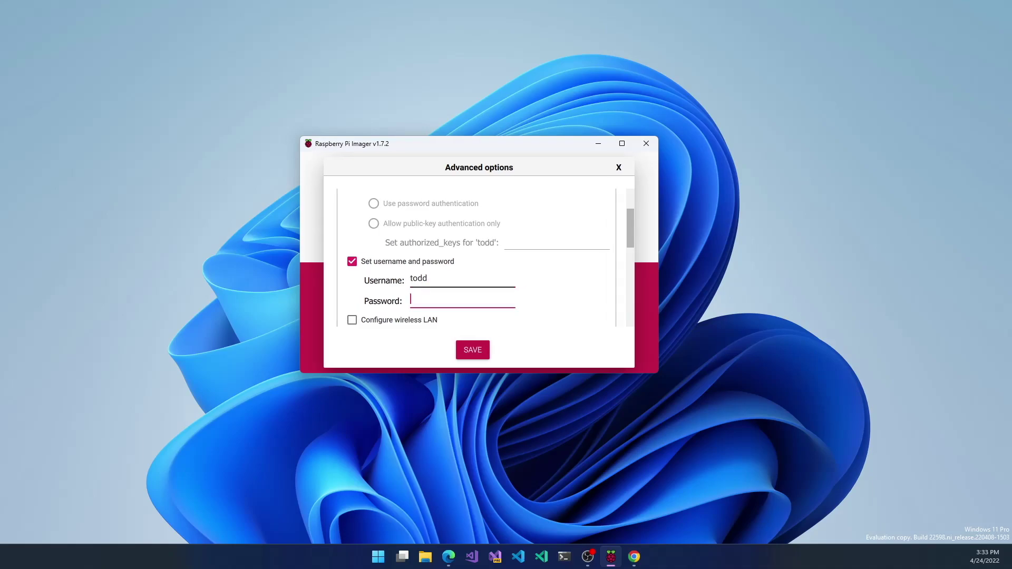
pyautogui.write('raspberr')
pyautogui.scroll(2, 506, 287)
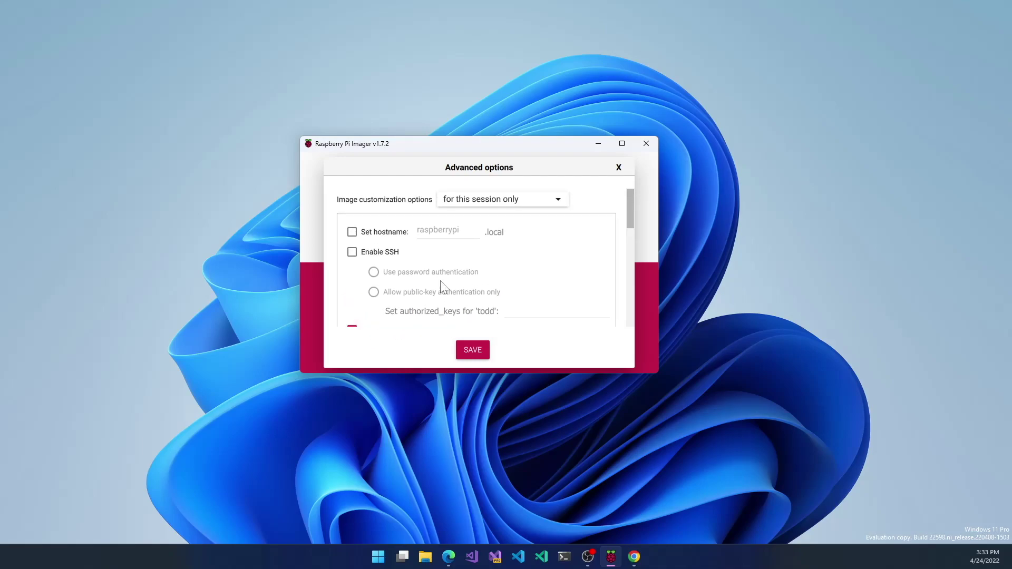
# Step: Enable SSH with password authentication
pyautogui.click(360, 256)
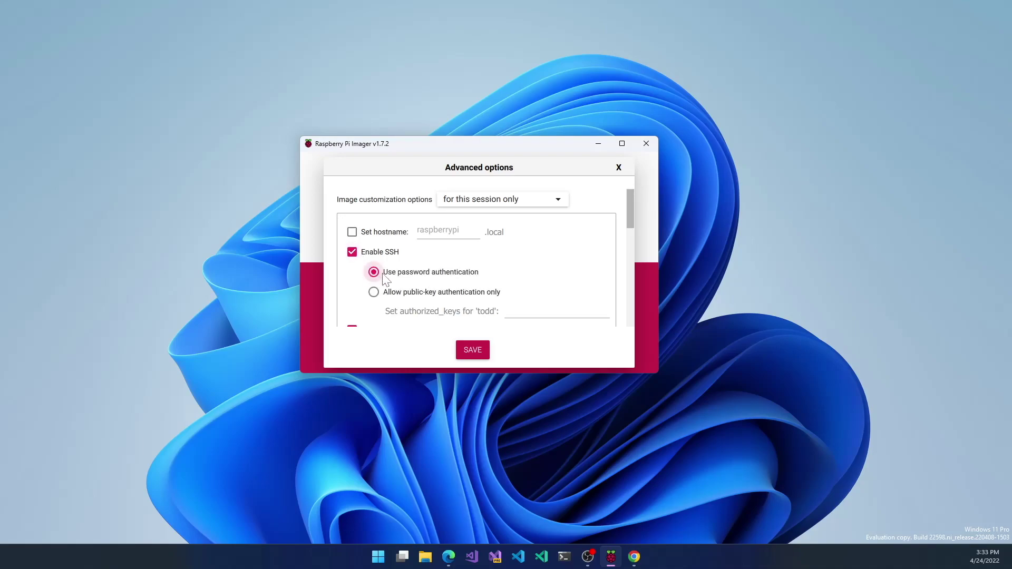
pyautogui.scroll(-3, 452, 279)
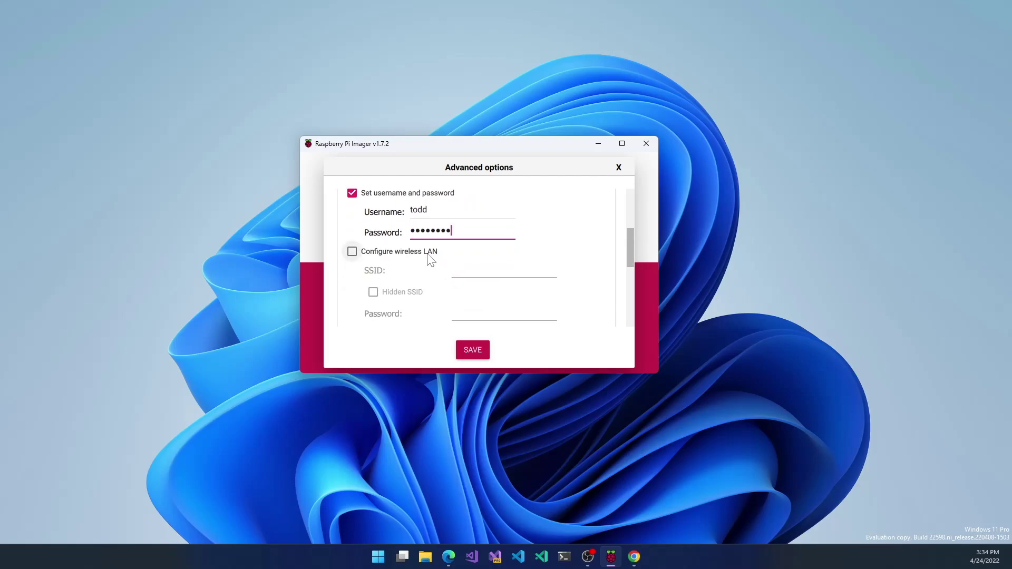
pyautogui.scroll(-2, 428, 256)
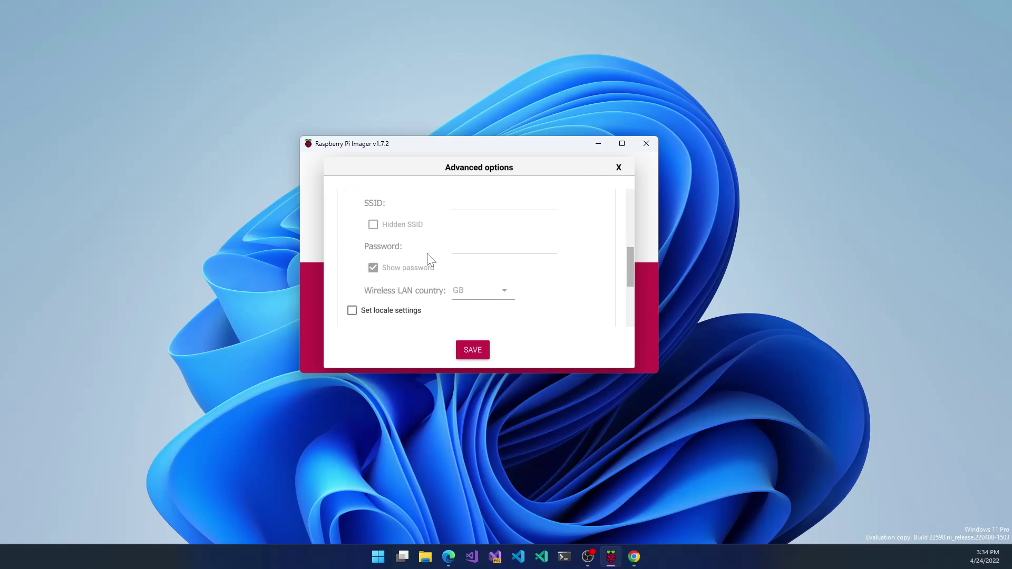
pyautogui.scroll(2, 429, 259)
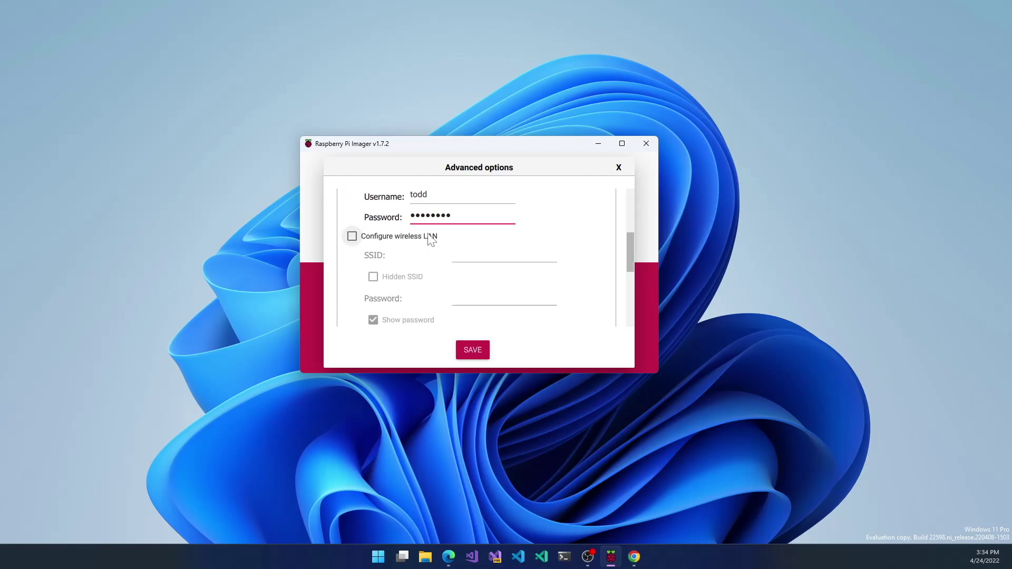
pyautogui.scroll(-2, 429, 236)
pyautogui.scroll(-2, 426, 237)
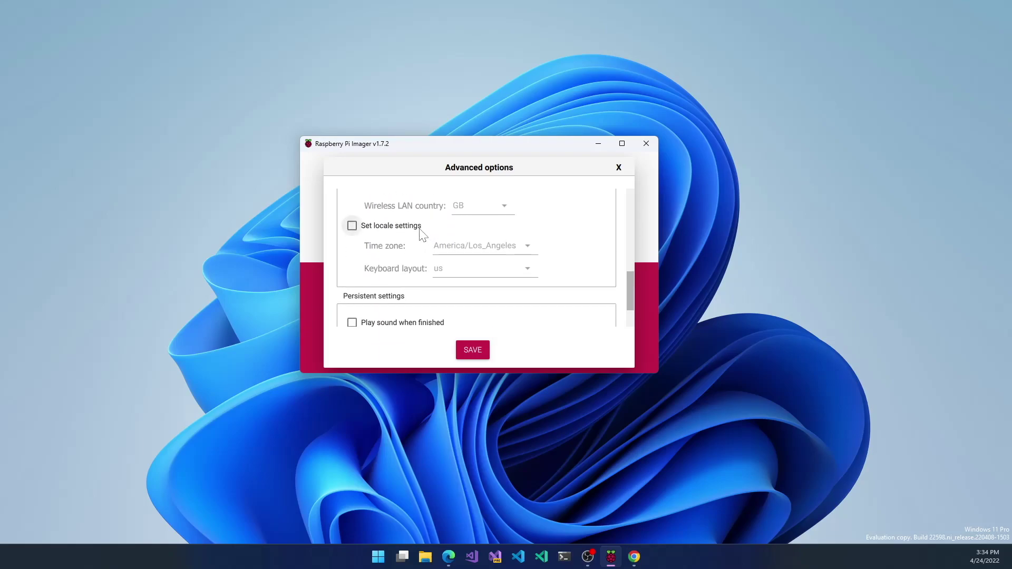
# Step: Turn on locale settings (America/Los_Angeles, us keyboard) and leave the hostname unset
pyautogui.click(420, 229)
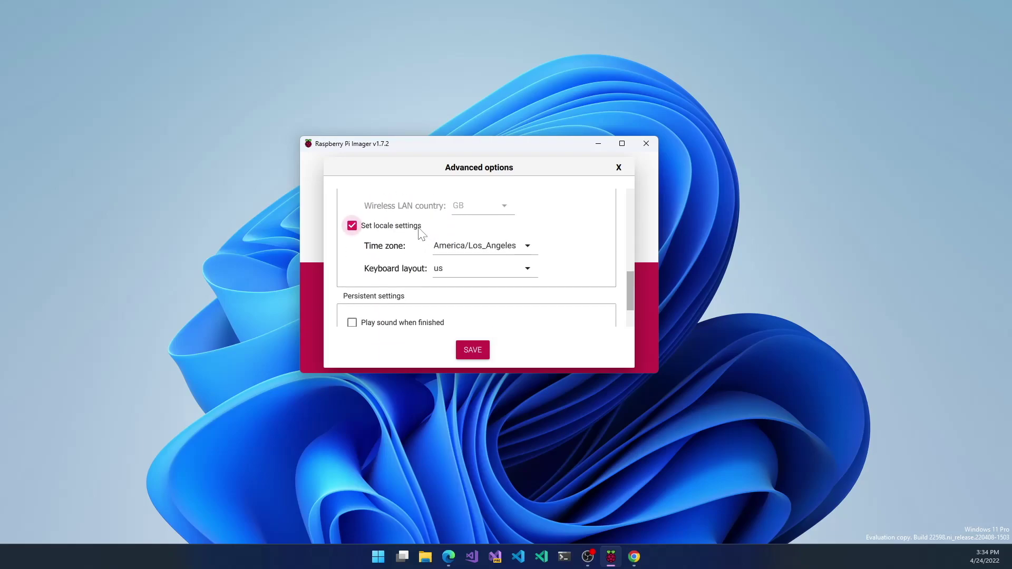
pyautogui.scroll(-1, 420, 232)
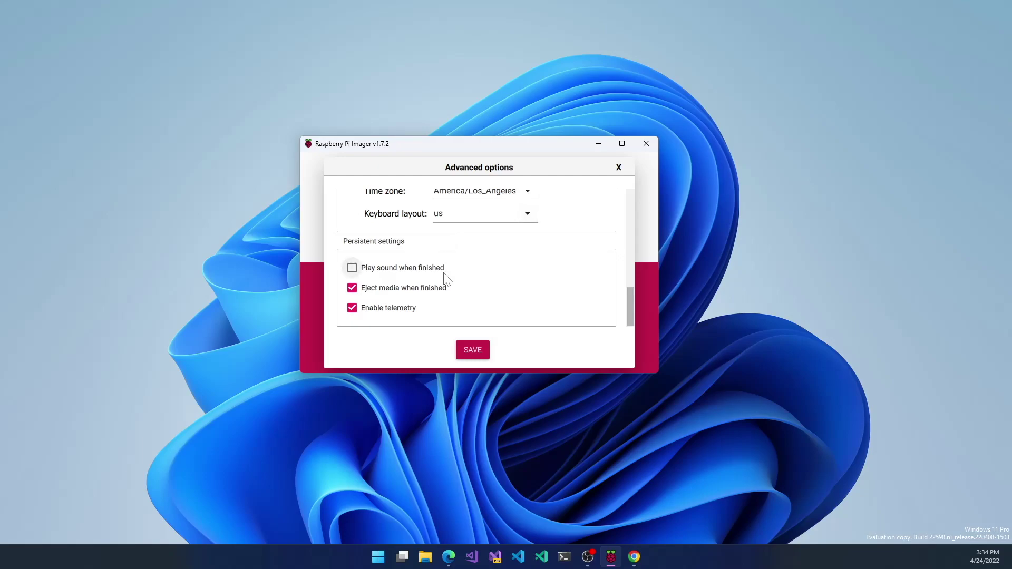
pyautogui.scroll(6, 445, 268)
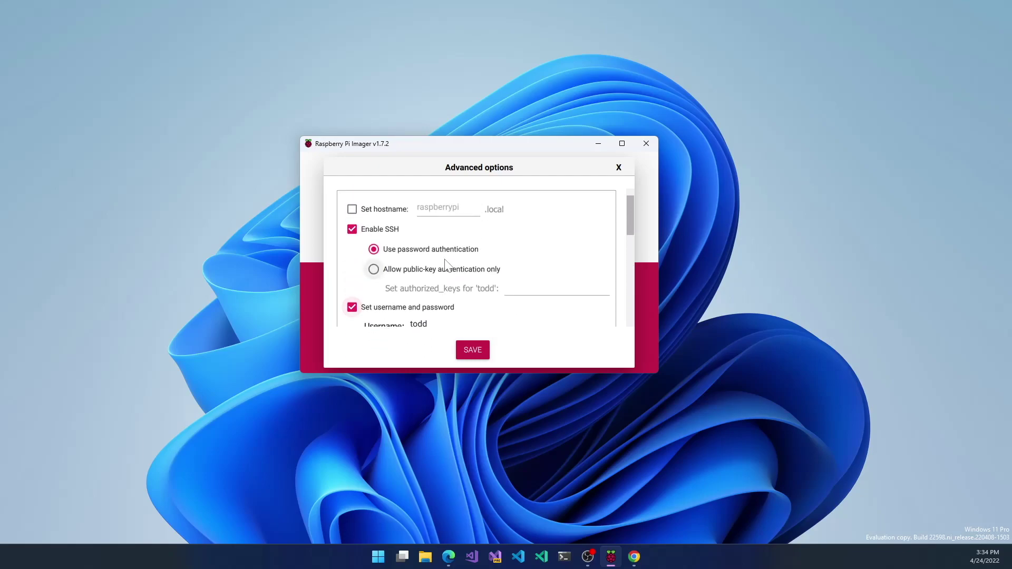
pyautogui.click(387, 231)
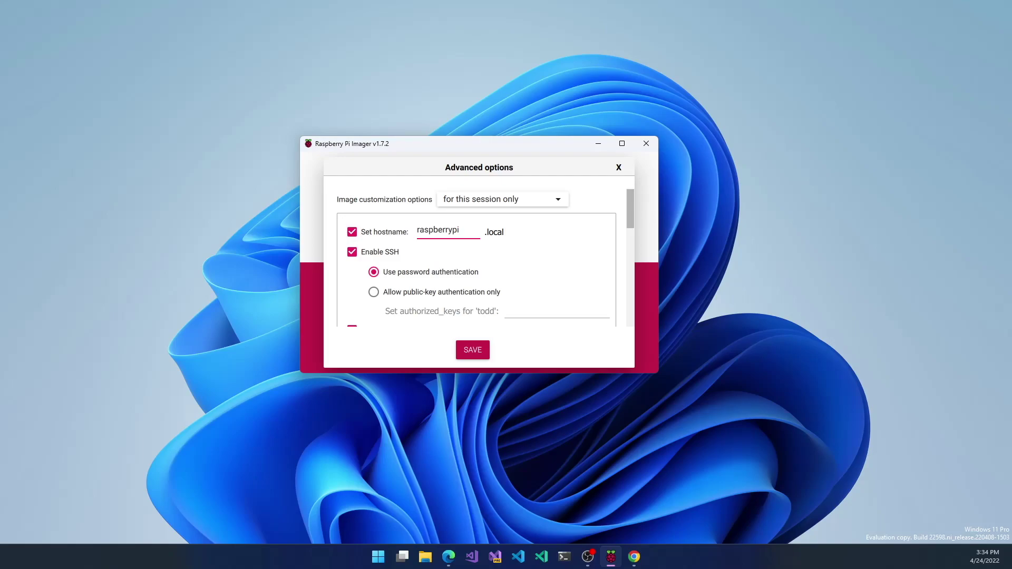
pyautogui.click(401, 236)
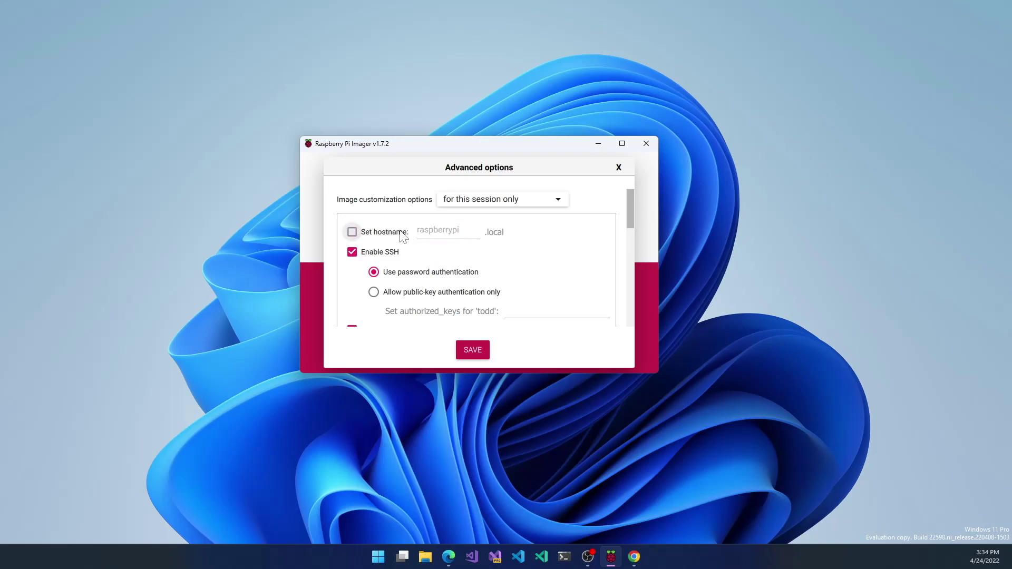
# Step: Save the options and write Ubuntu Server 20.04.4 LTS to the SanDisk card, confirming the erase
pyautogui.click(468, 352)
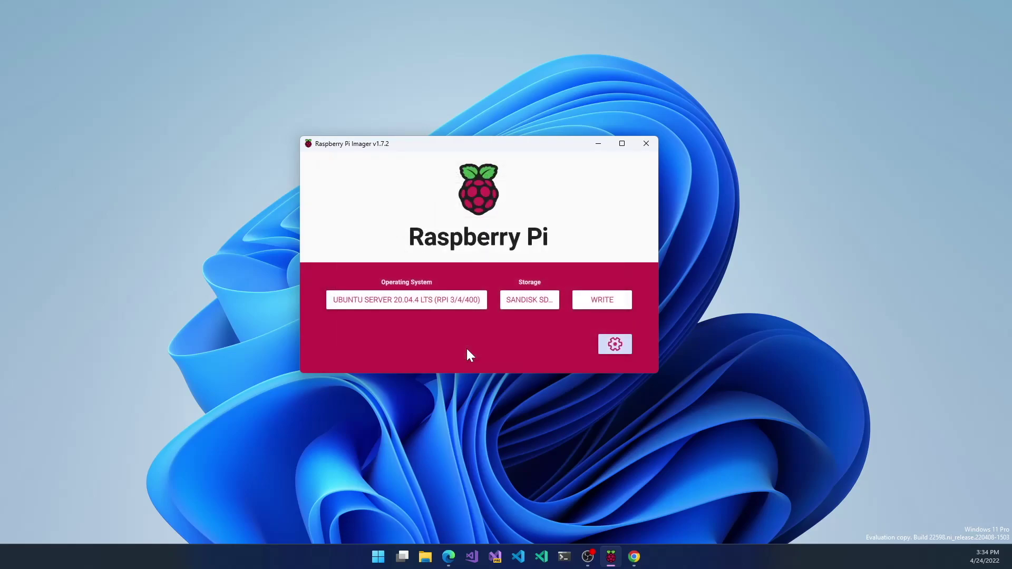
pyautogui.click(610, 308)
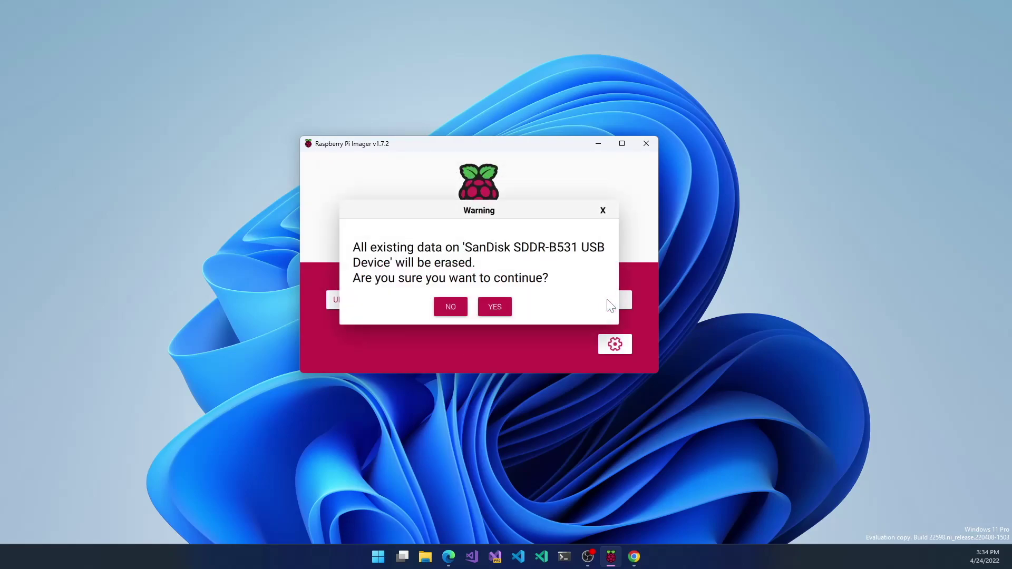
pyautogui.click(494, 305)
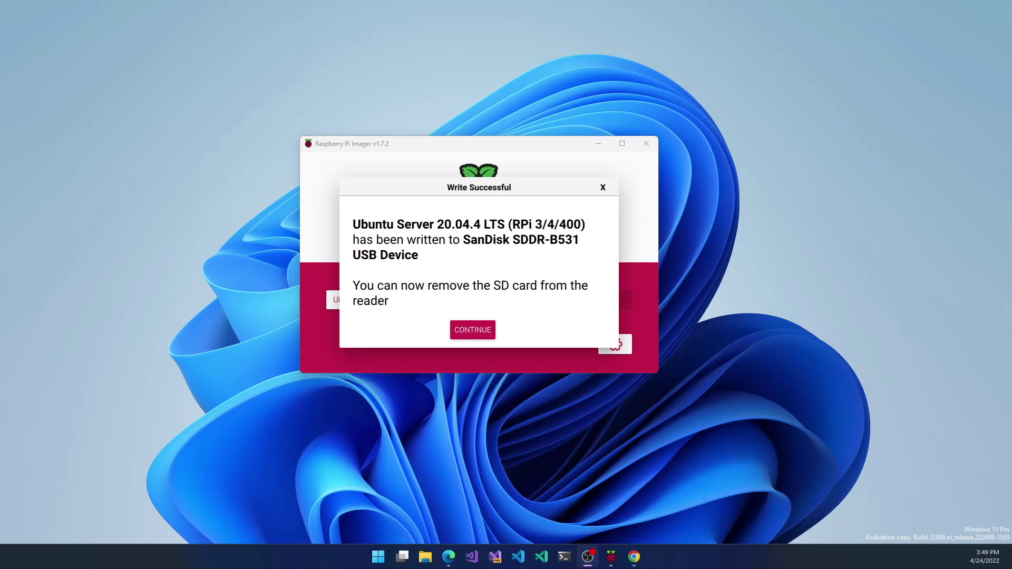
# Step: Dismiss the write-complete message, log in with the custom username, and run sudo apt update && sudo apt upgrade
pyautogui.click(480, 330)
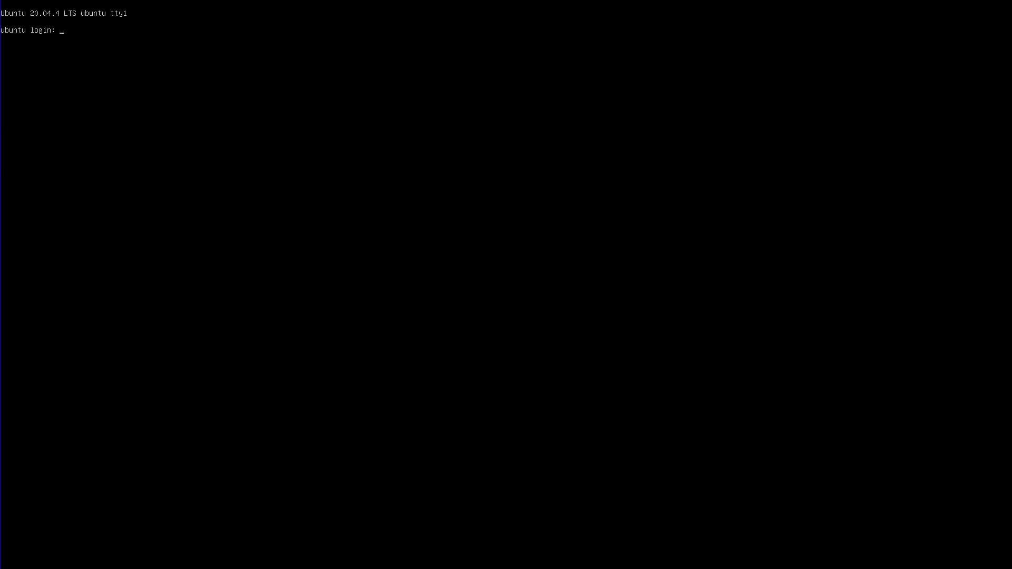
pyautogui.write('todd')
pyautogui.press('Return')
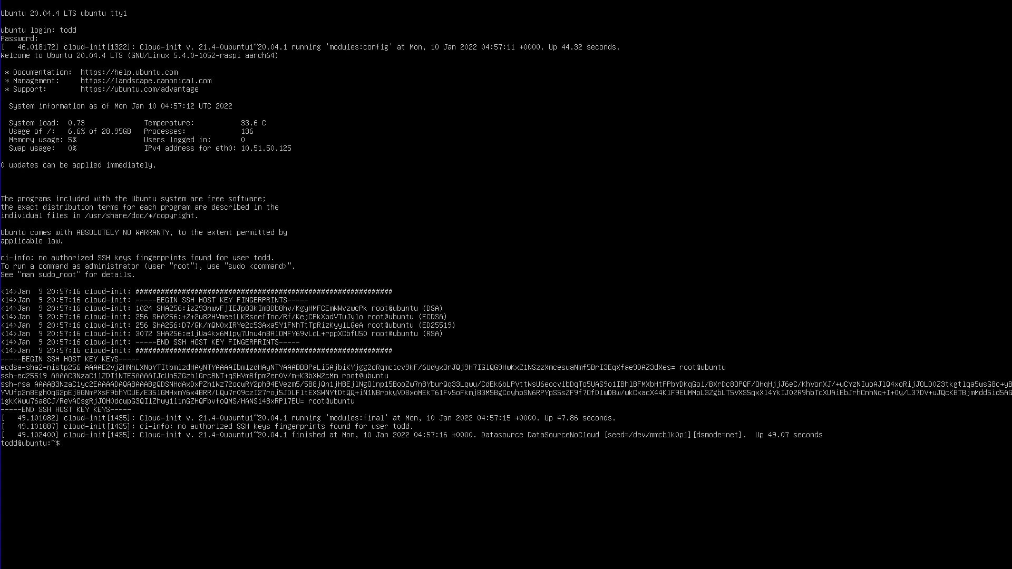
pyautogui.write('sudo apt update && sudo apt upgrade')
pyautogui.press('Return')
pyautogui.press('Return')
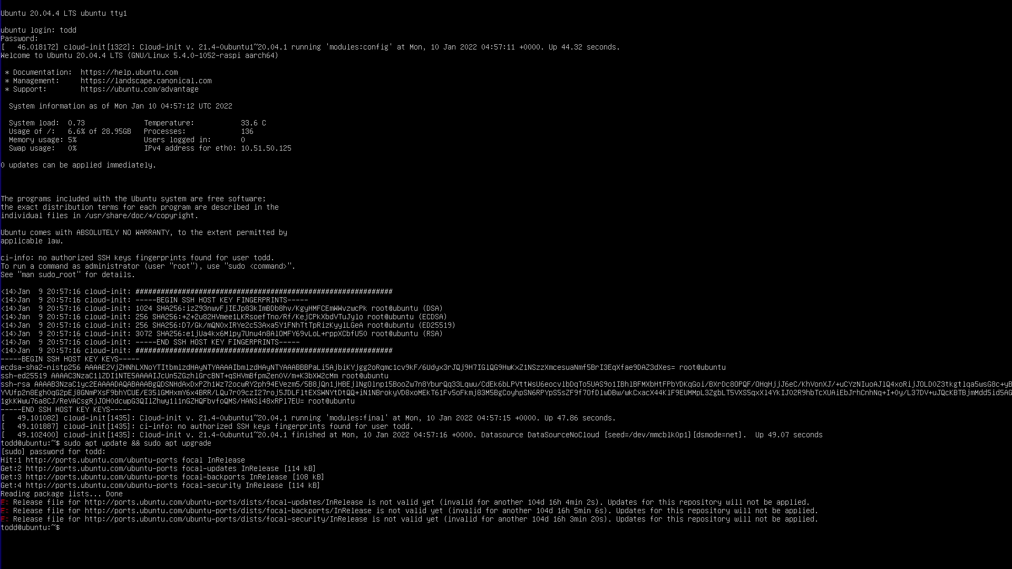
# Step: Enable network time sync with sudo timedatectl set-ntp yes and confirm the date reads Apr 24 2022
pyautogui.hotkey('ctrl', 'l')
pyautogui.write('timedatectl set-ntp yes')
pyautogui.press('Home')
pyautogui.write('sudo')
pyautogui.press('Return')
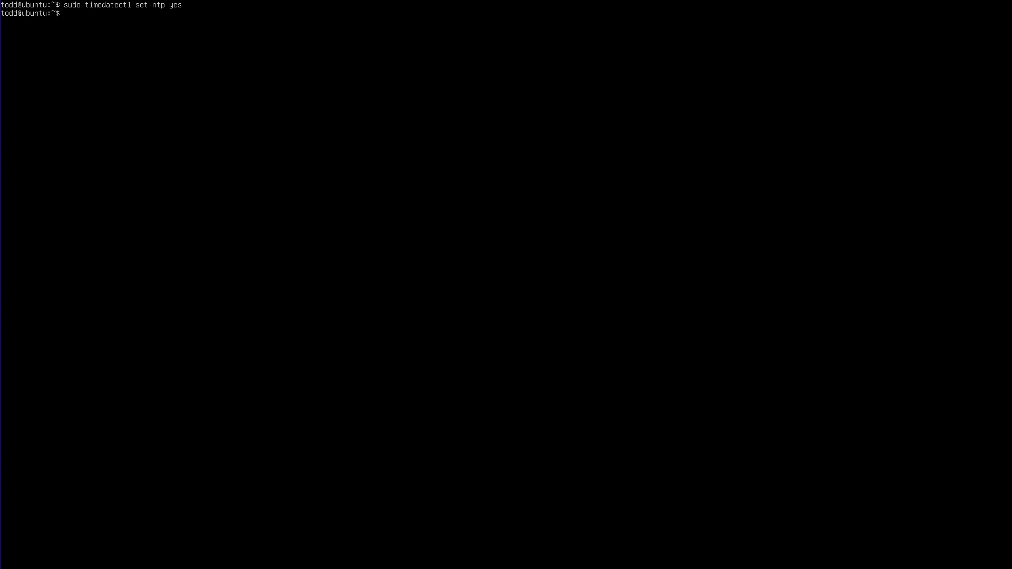
pyautogui.write('sudo date')
pyautogui.press('Return')
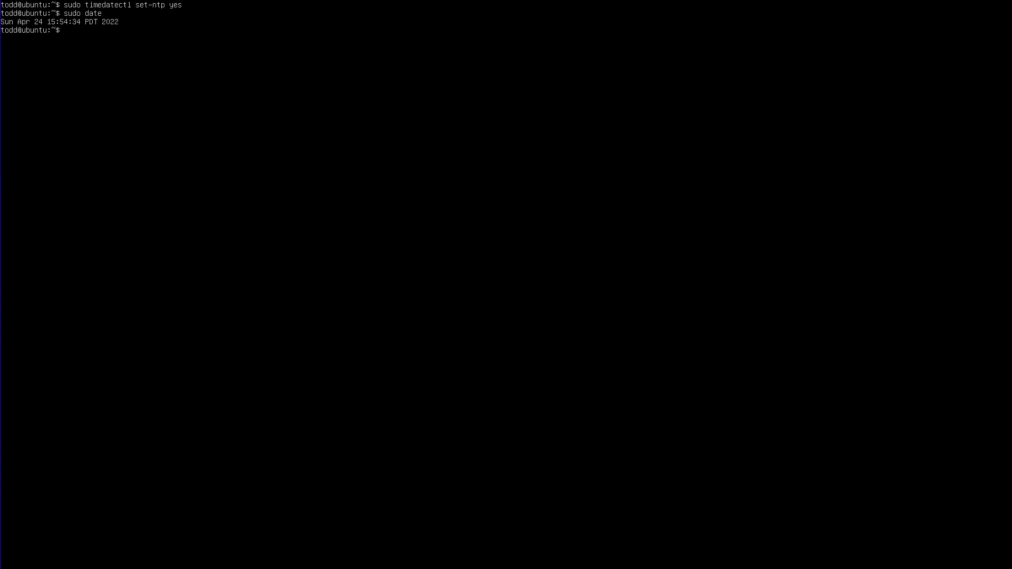
# Step: Run sudo apt update && sudo apt upgrade and accept the 69 listed package upgrades
pyautogui.write('sudo apt update && sudo apt upgrade')
pyautogui.press('Return')
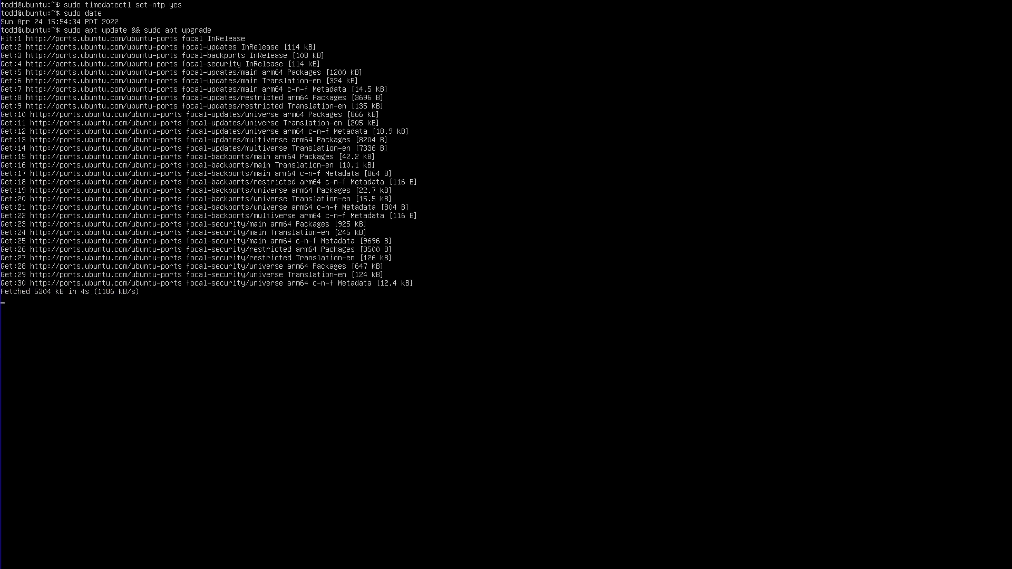
pyautogui.press('Return')
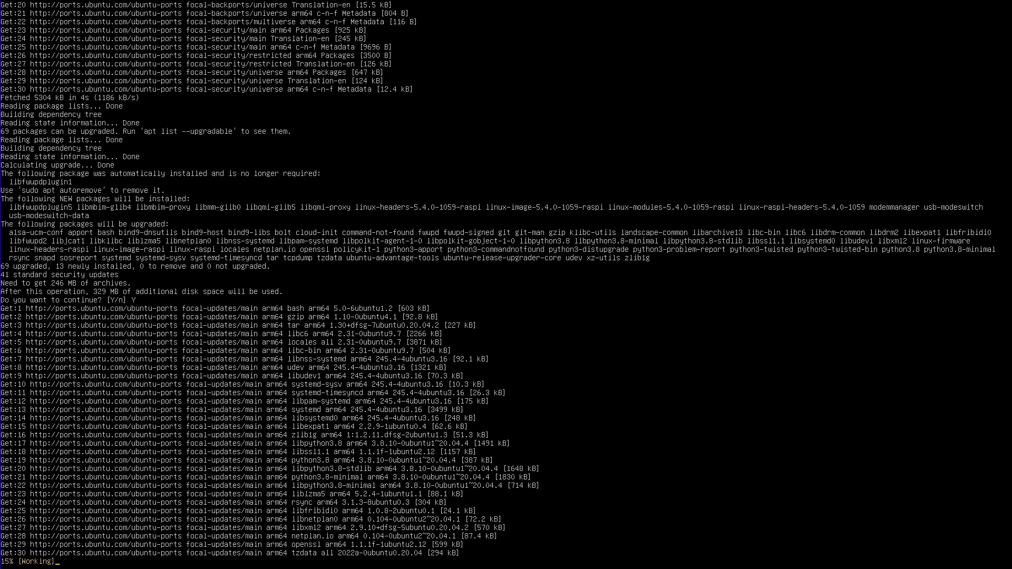